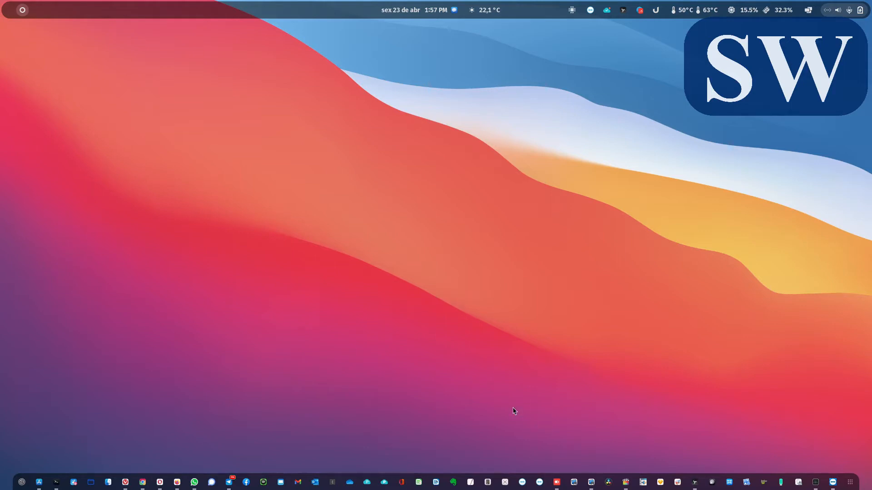
In the remote Windows session's browser, search for "download driver impressora ricoh mp c2003" and open the Portuguese Ricoh support page.
{"action": "left_click", "coordinate": [591, 483]}
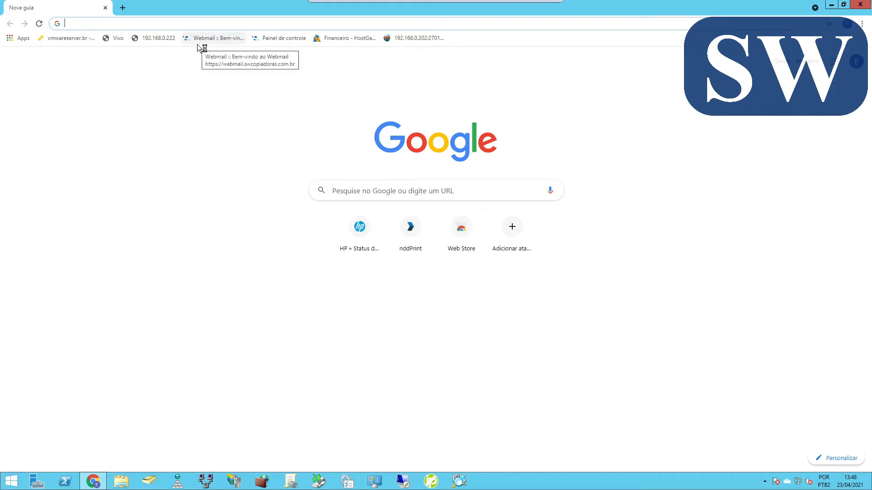
{"action": "type", "text": "downl"}
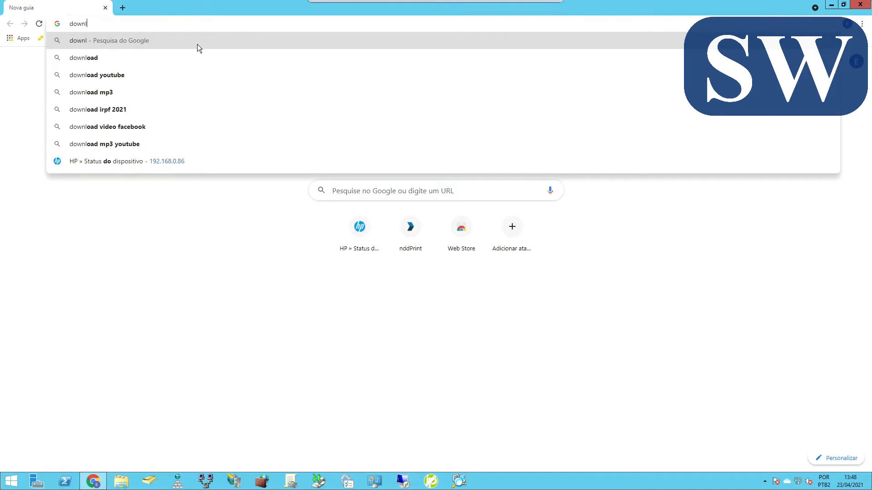
{"action": "type", "text": "oad driver impre"}
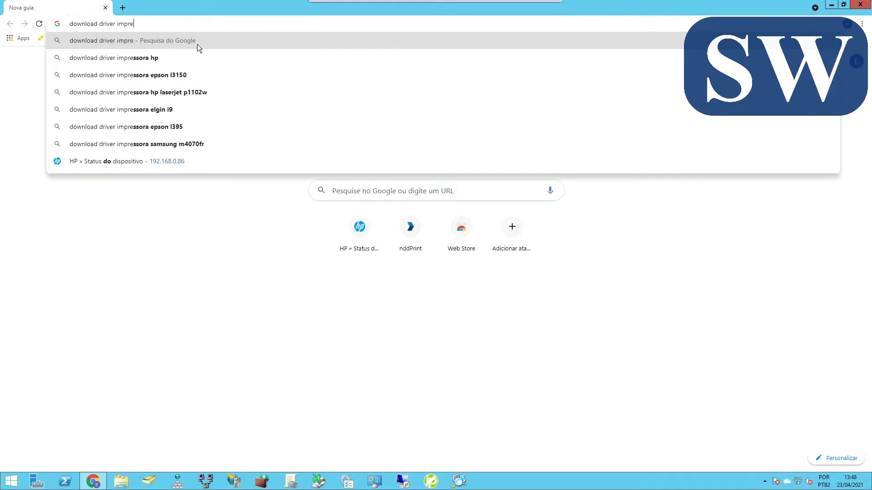
{"action": "type", "text": "ssora ricoh "}
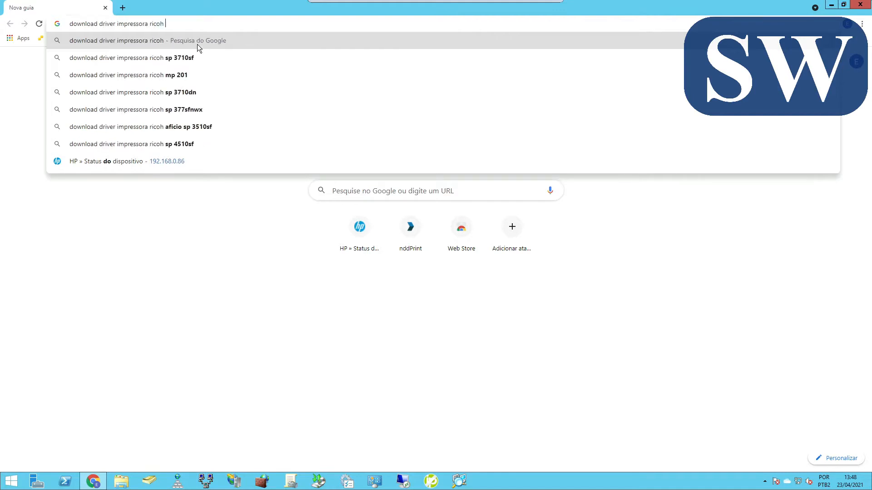
{"action": "type", "text": "mp c "}
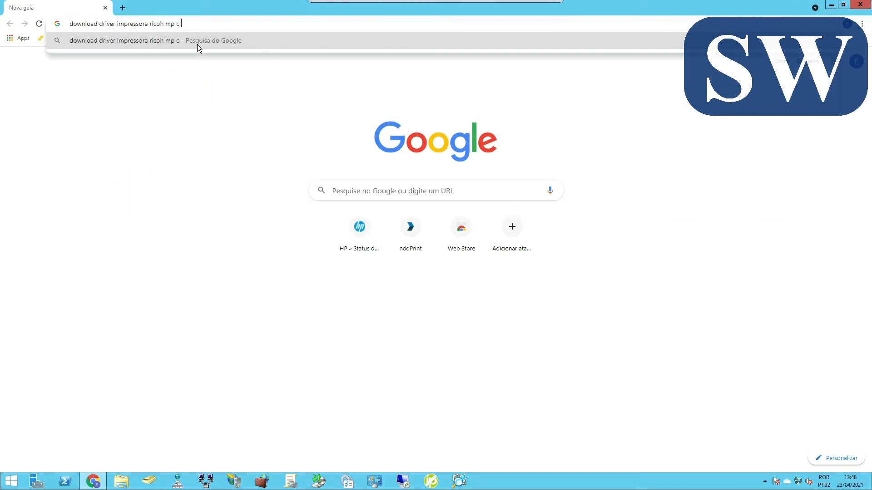
{"action": "type", "text": "20033"}
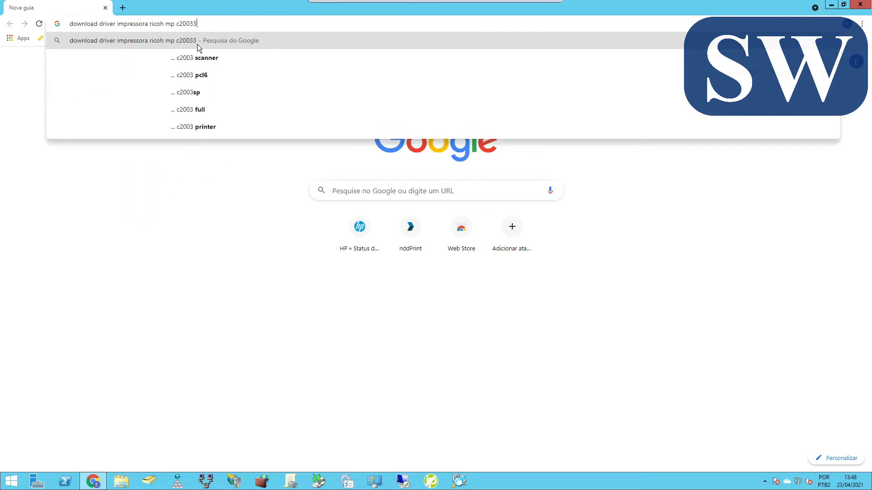
{"action": "key", "text": "BackSpace"}
{"action": "key", "text": "Return"}
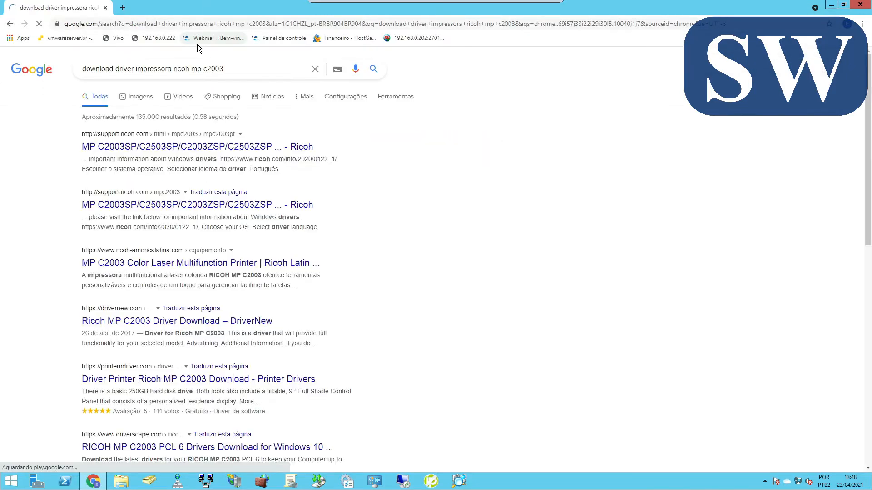
{"action": "left_click", "coordinate": [166, 148]}
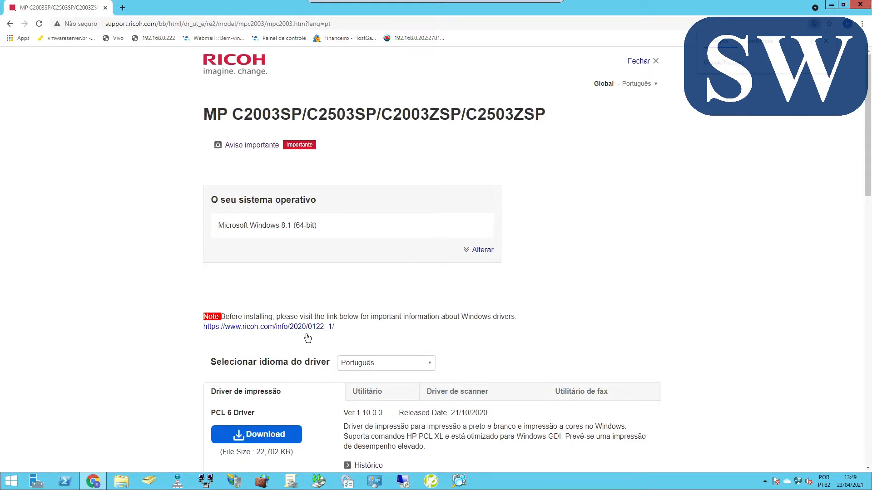
Set the driver language to Português (Brasil) on the Ricoh MP C2003SP support page.
{"action": "scroll", "coordinate": [401, 326], "scroll_direction": "down", "scroll_amount": 5}
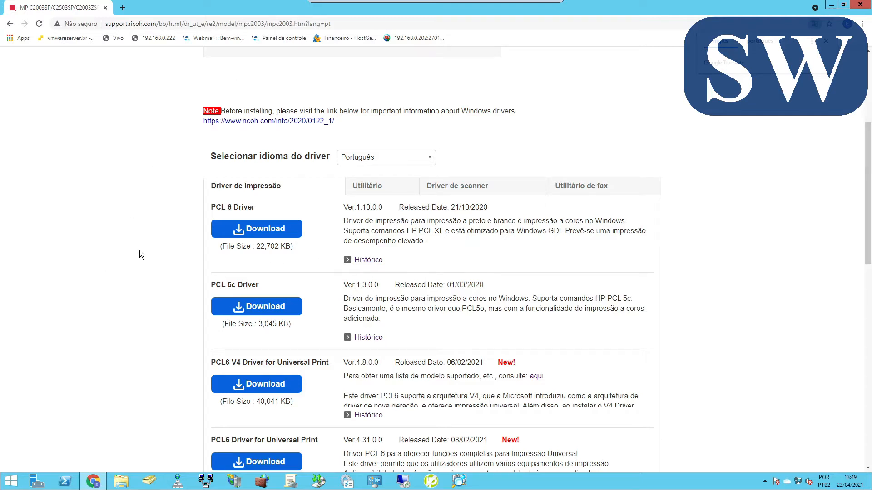
{"action": "left_click", "coordinate": [430, 156]}
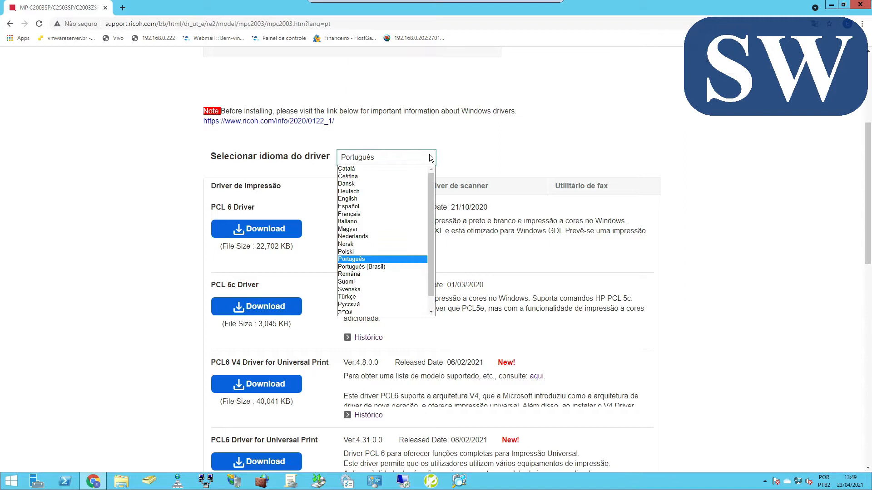
{"action": "left_click", "coordinate": [369, 258]}
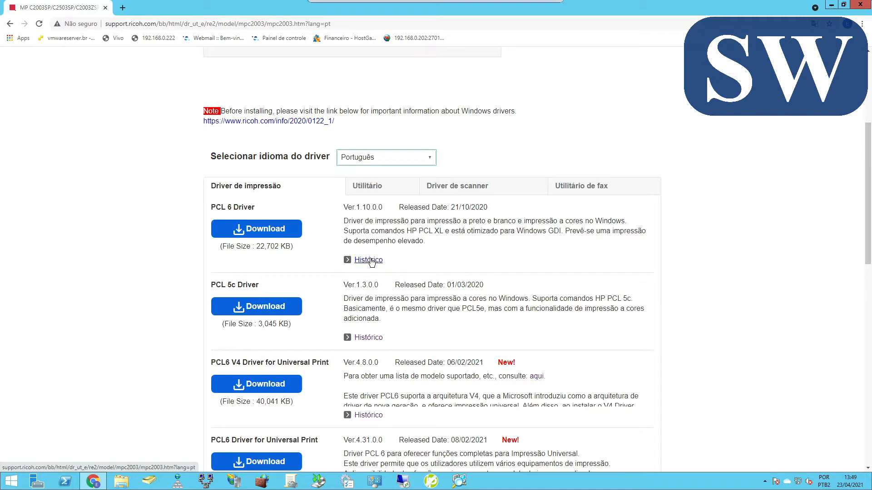
{"action": "left_click", "coordinate": [432, 158]}
{"action": "left_click", "coordinate": [370, 268]}
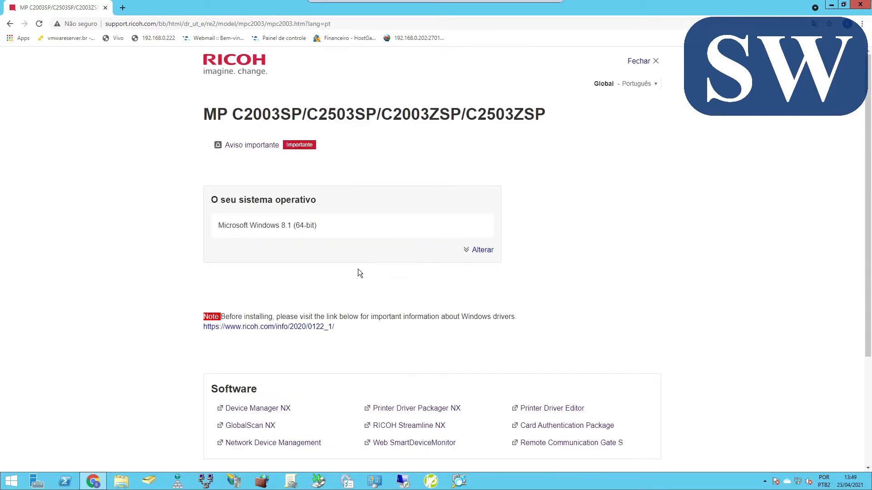
{"action": "scroll", "coordinate": [225, 352], "scroll_direction": "down", "scroll_amount": 5}
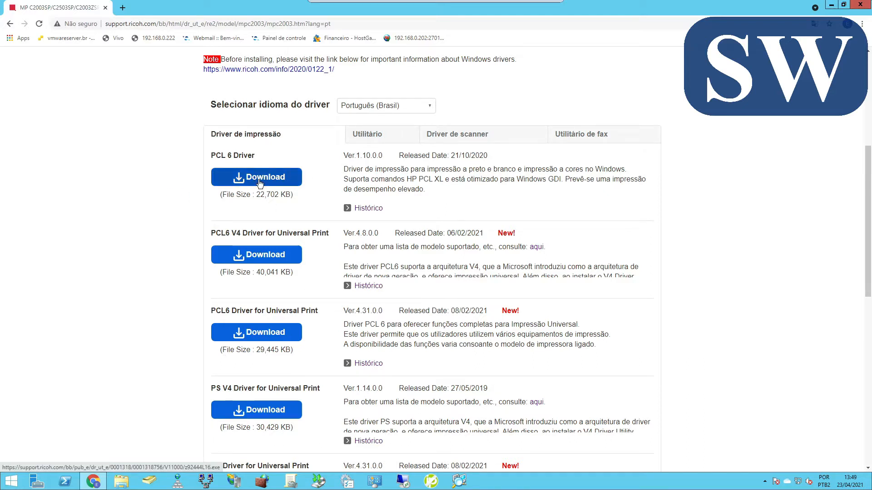
Set the driver language back to Português and download the PCL 6 Driver.
{"action": "left_click", "coordinate": [430, 104]}
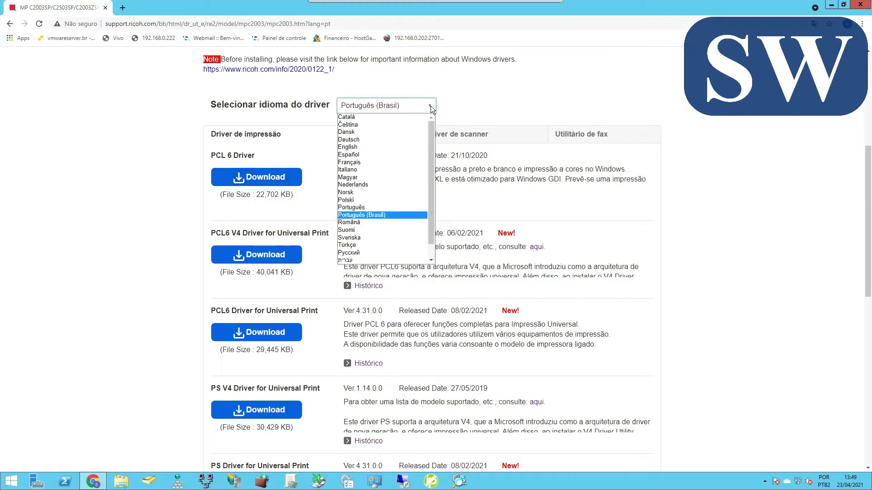
{"action": "left_click", "coordinate": [380, 209]}
{"action": "scroll", "coordinate": [208, 367], "scroll_direction": "down", "scroll_amount": 5}
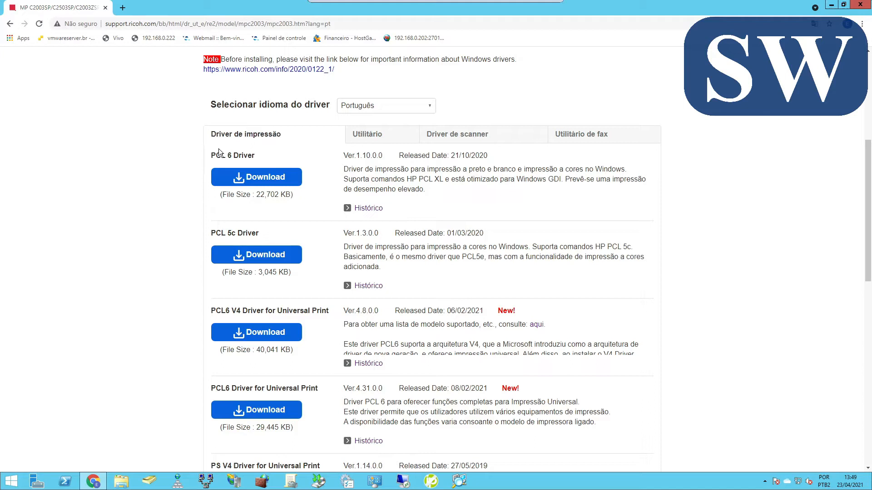
{"action": "scroll", "coordinate": [279, 312], "scroll_direction": "down", "scroll_amount": 2}
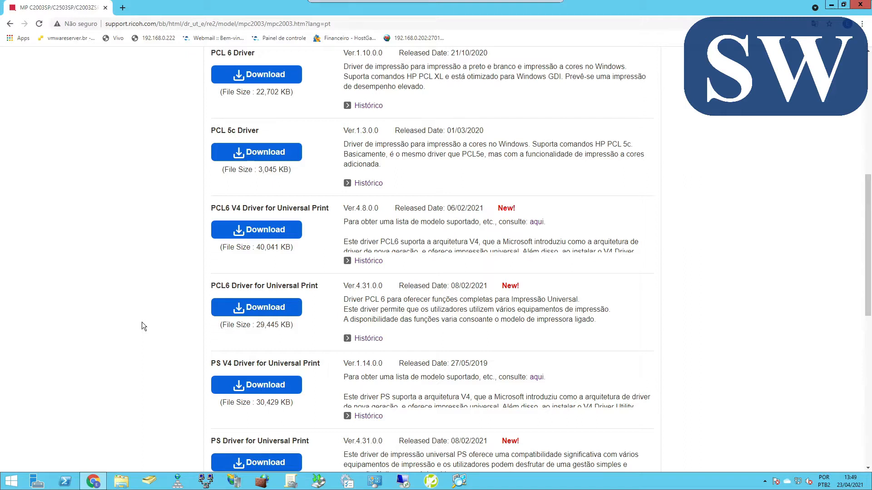
{"action": "scroll", "coordinate": [142, 322], "scroll_direction": "up", "scroll_amount": 3}
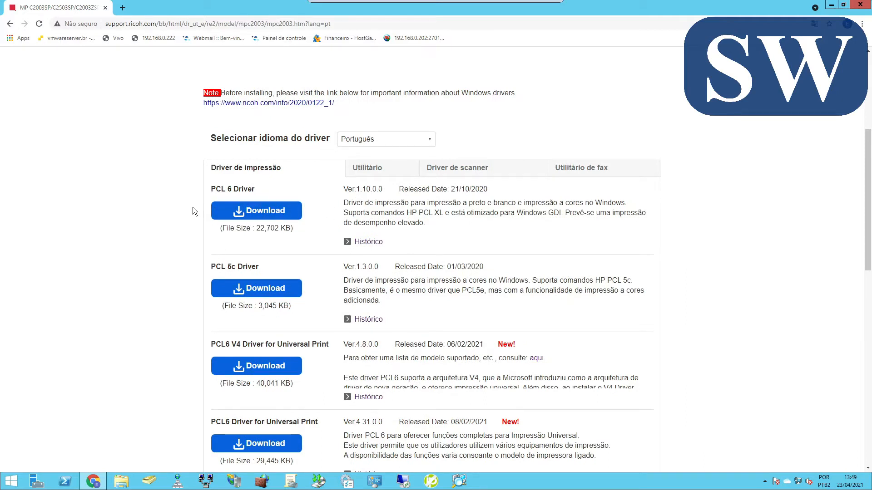
{"action": "left_click", "coordinate": [251, 214]}
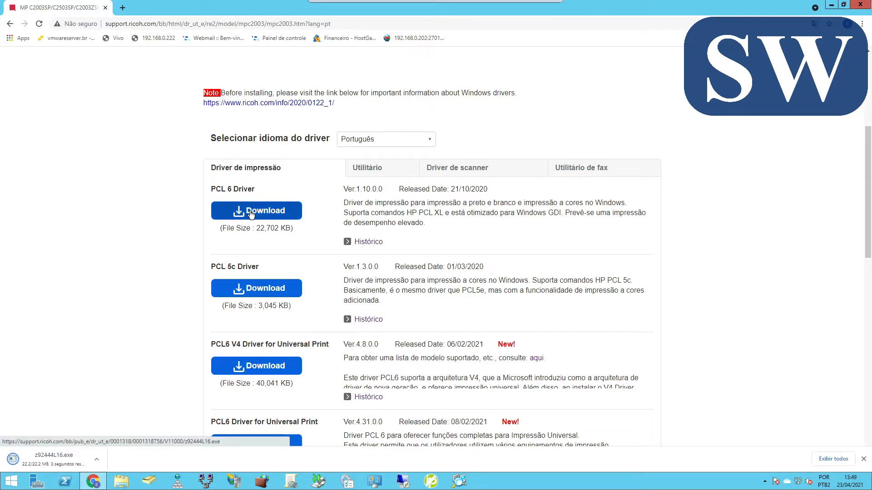
Run the downloaded z92444L16.exe and unzip its files to the folder c:\temp\z92444L16.
{"action": "scroll", "coordinate": [289, 259], "scroll_direction": "down", "scroll_amount": 2}
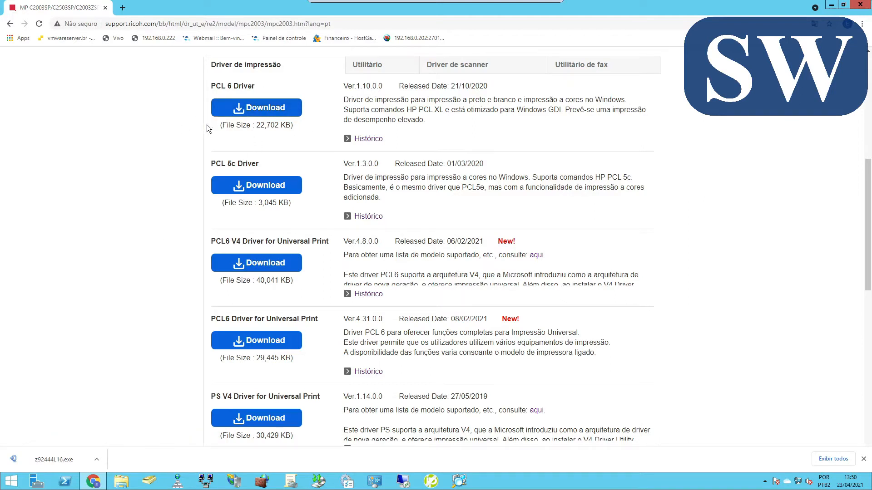
{"action": "scroll", "coordinate": [182, 174], "scroll_direction": "up", "scroll_amount": 1}
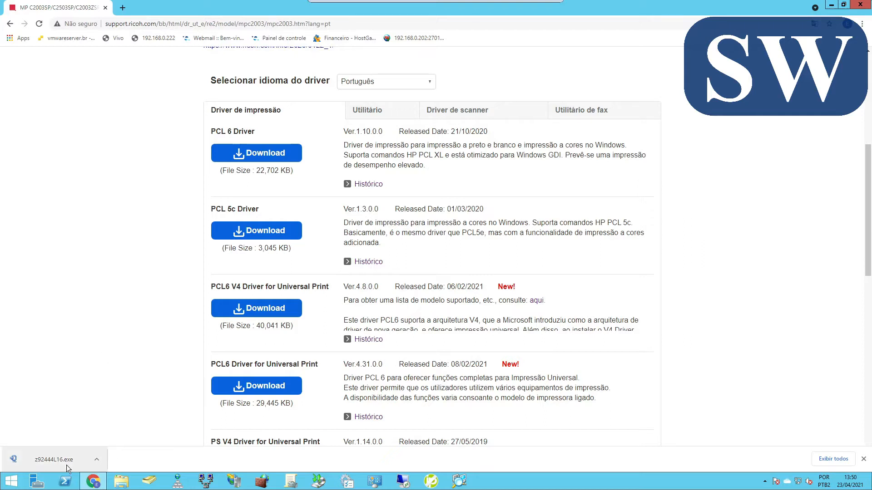
{"action": "left_click", "coordinate": [53, 460]}
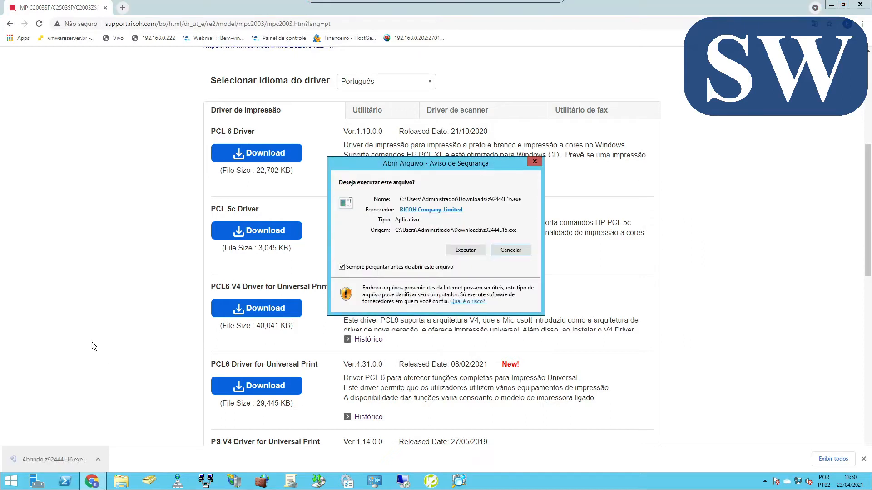
{"action": "left_click", "coordinate": [458, 250]}
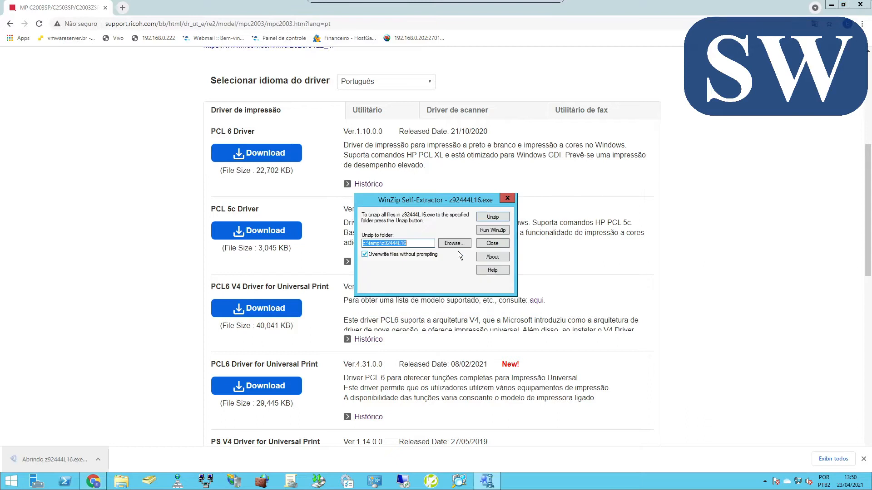
{"action": "left_click_drag", "start_coordinate": [434, 198], "coordinate": [286, 152]}
{"action": "left_click", "coordinate": [351, 171]}
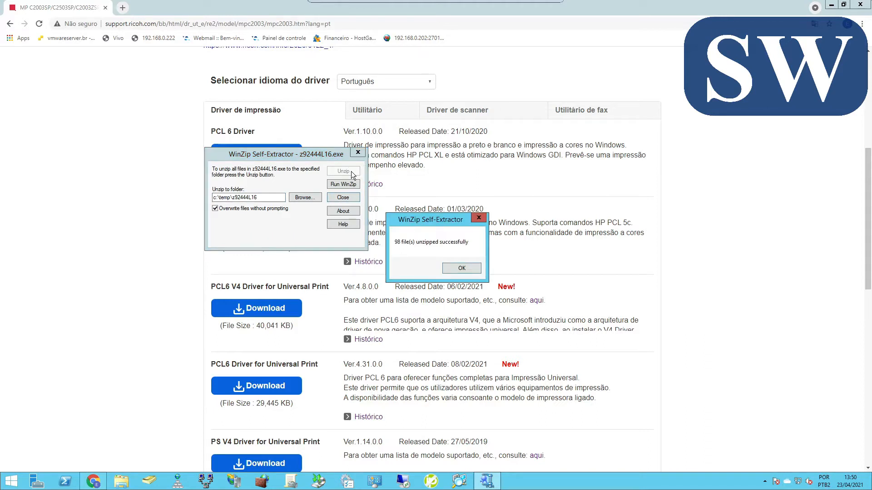
{"action": "left_click", "coordinate": [464, 270]}
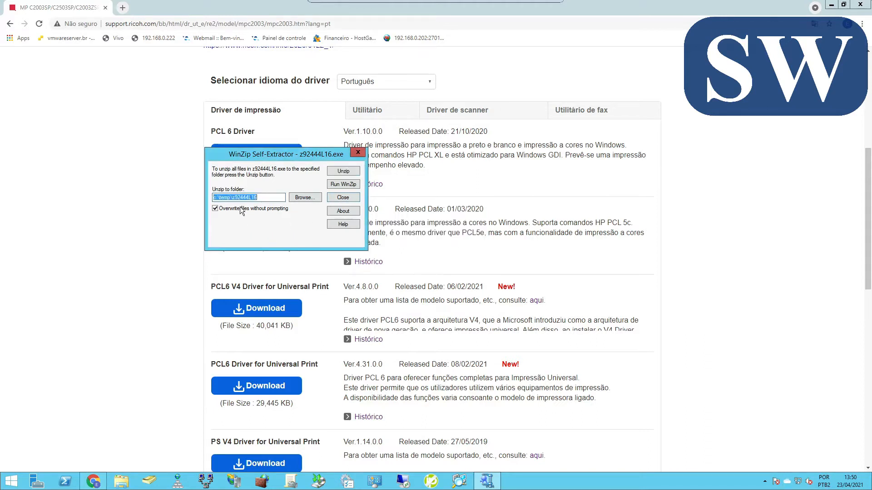
Unzip the driver files again into the Área de Trabalho folder, then close the extractor and show the desktop.
{"action": "left_click", "coordinate": [306, 197]}
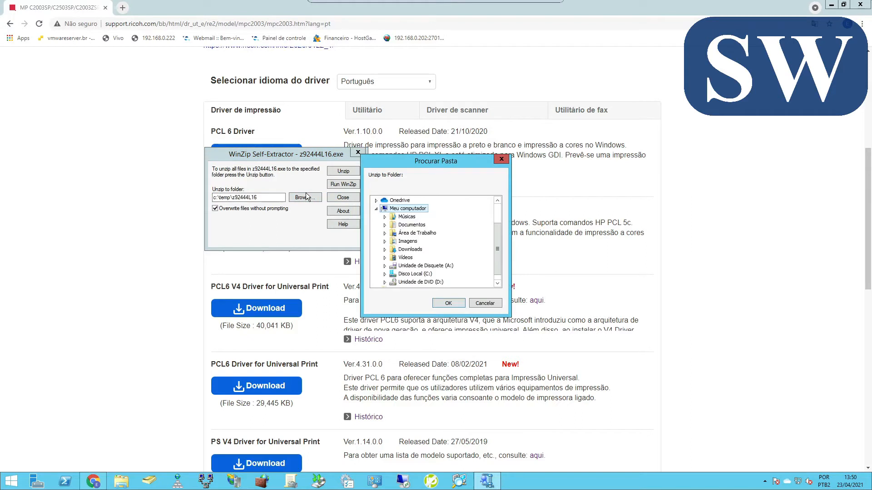
{"action": "left_click", "coordinate": [417, 233]}
{"action": "left_click", "coordinate": [448, 303]}
{"action": "left_click", "coordinate": [351, 174]}
{"action": "left_click", "coordinate": [462, 269]}
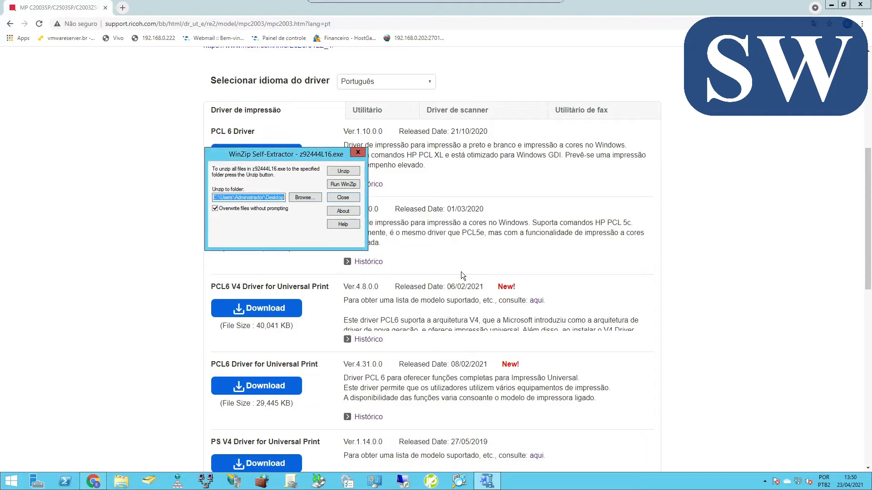
{"action": "left_click", "coordinate": [358, 153]}
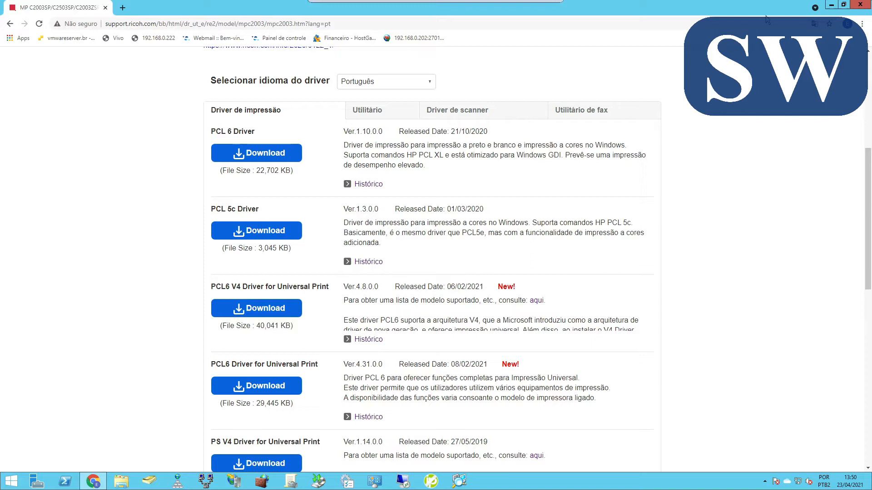
{"action": "left_click", "coordinate": [836, 5]}
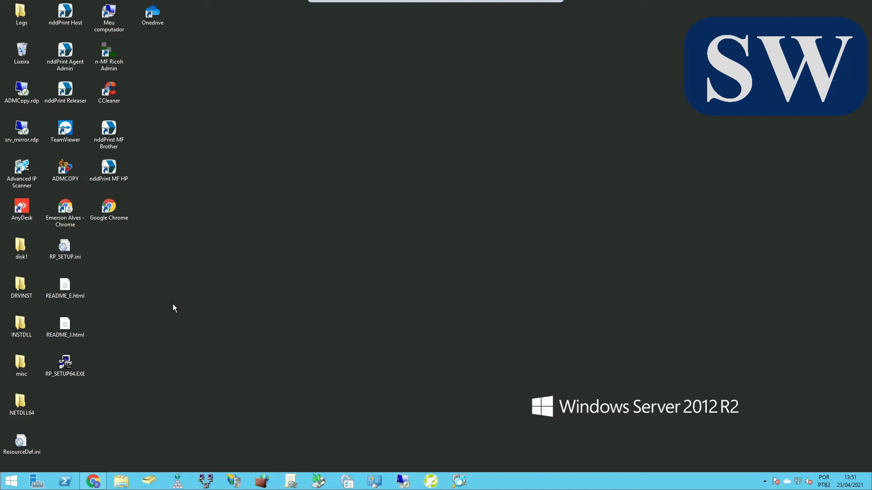
Search the web for "advanced ip scanner" and download the free installer from its official site.
{"action": "left_click", "coordinate": [93, 482]}
{"action": "left_click", "coordinate": [340, 19]}
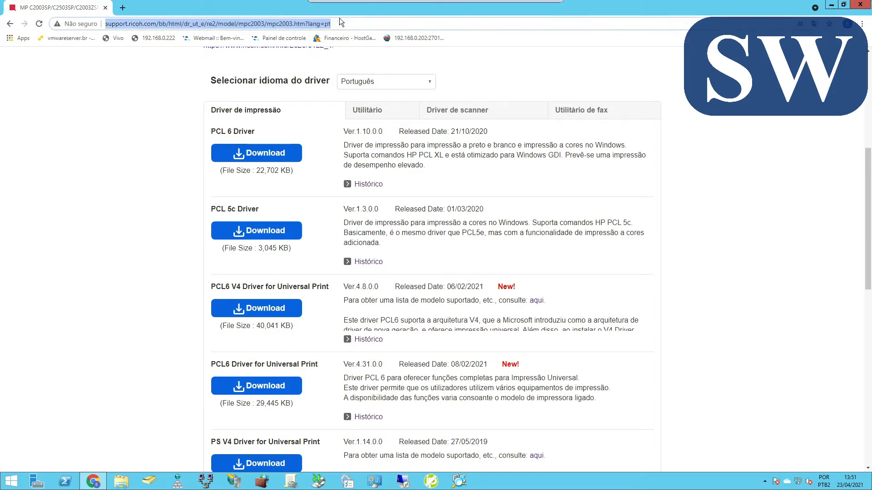
{"action": "type", "text": "advances"}
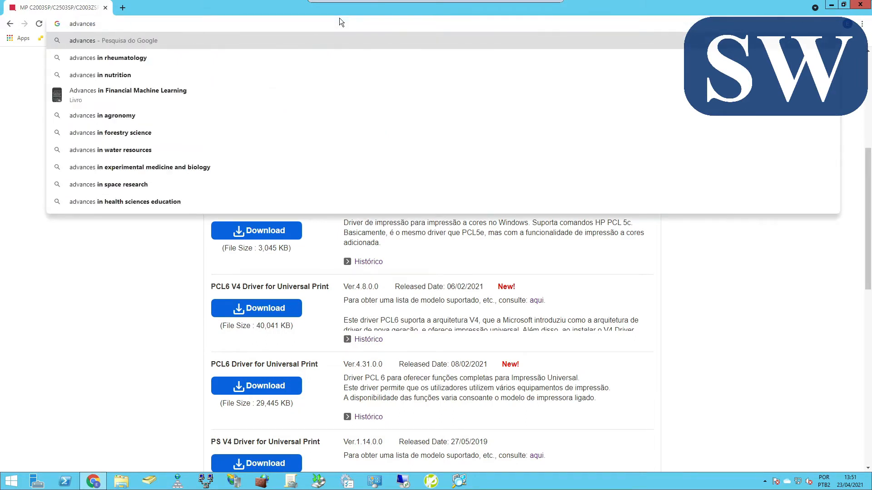
{"action": "key", "text": "BackSpace"}
{"action": "type", "text": "d "}
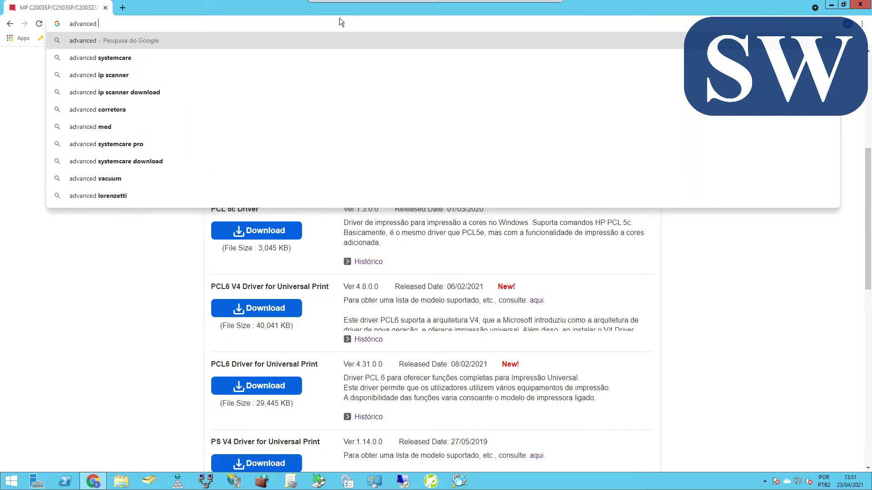
{"action": "type", "text": "ip scanner"}
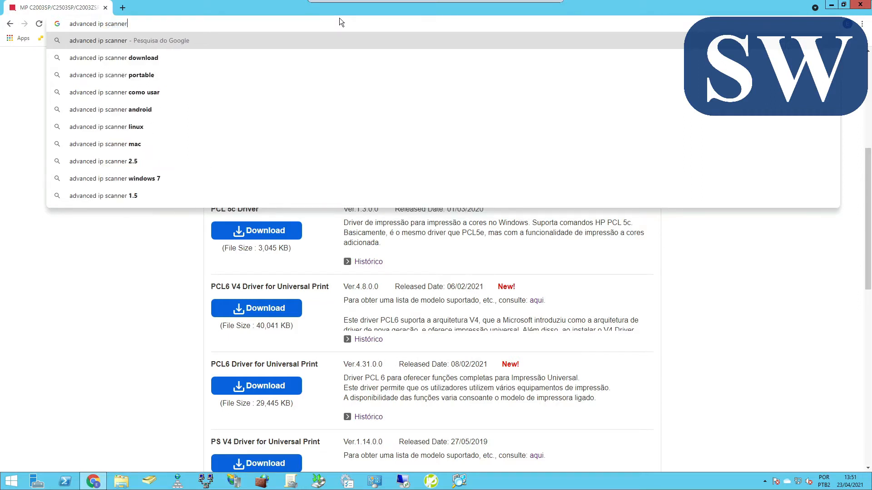
{"action": "key", "text": "Return"}
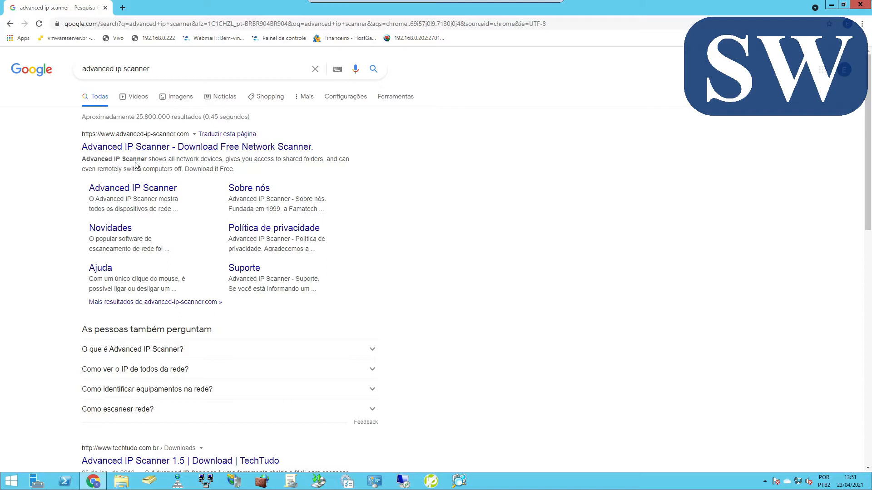
{"action": "left_click", "coordinate": [131, 153]}
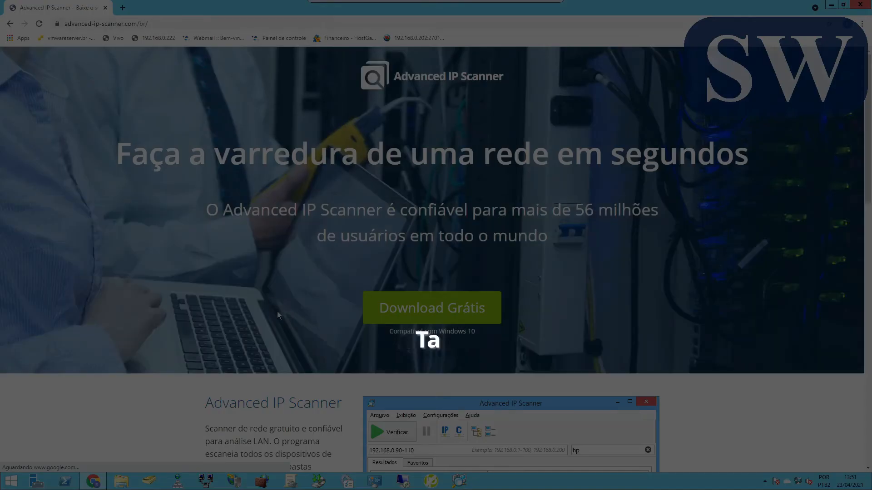
{"action": "left_click", "coordinate": [476, 307]}
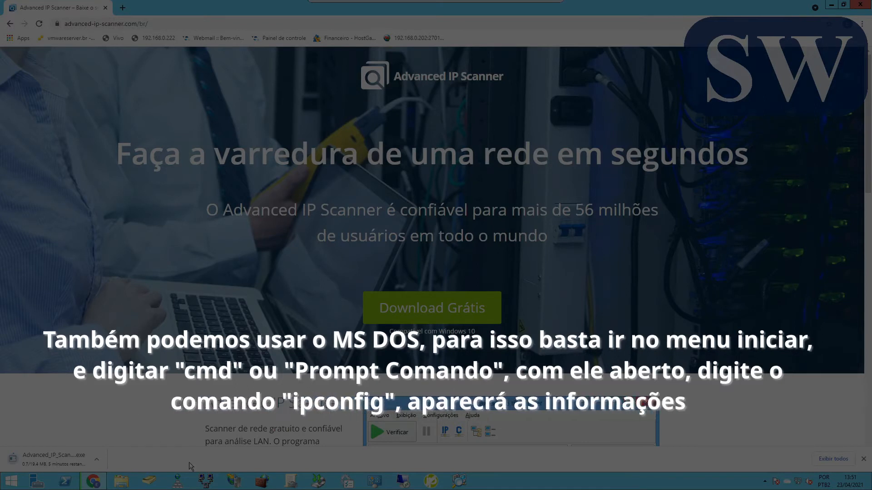
{"action": "scroll", "coordinate": [129, 411], "scroll_direction": "down", "scroll_amount": 3}
{"action": "scroll", "coordinate": [465, 262], "scroll_direction": "down", "scroll_amount": 2}
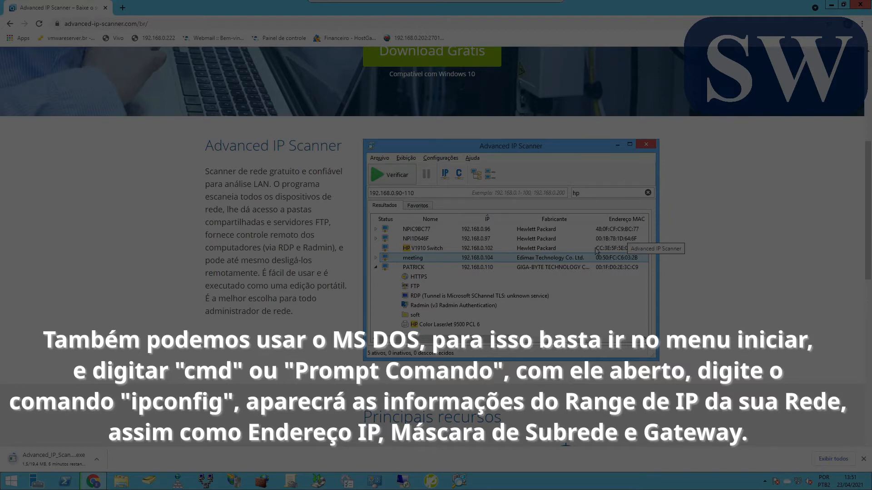
Open Dispositivos e Impressoras in a maximized Control Panel window, checking the Advanced IP Scanner download in the browser before returning.
{"action": "left_click", "coordinate": [375, 480]}
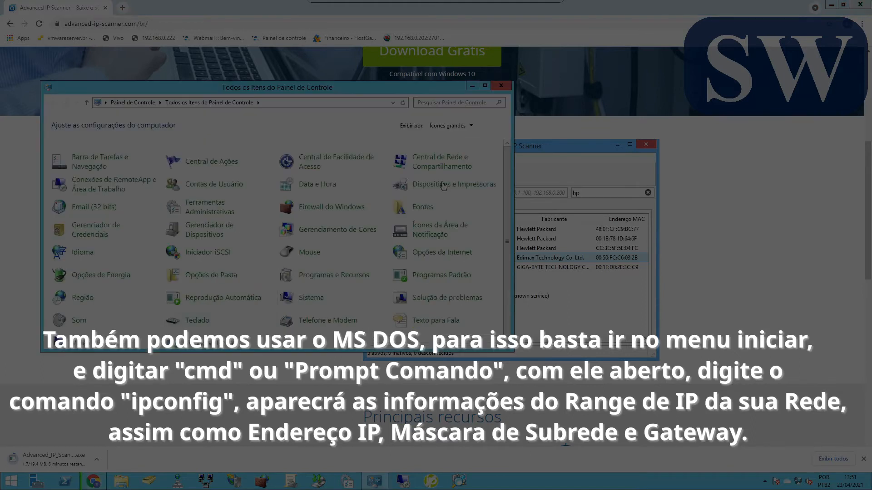
{"action": "left_click", "coordinate": [484, 86]}
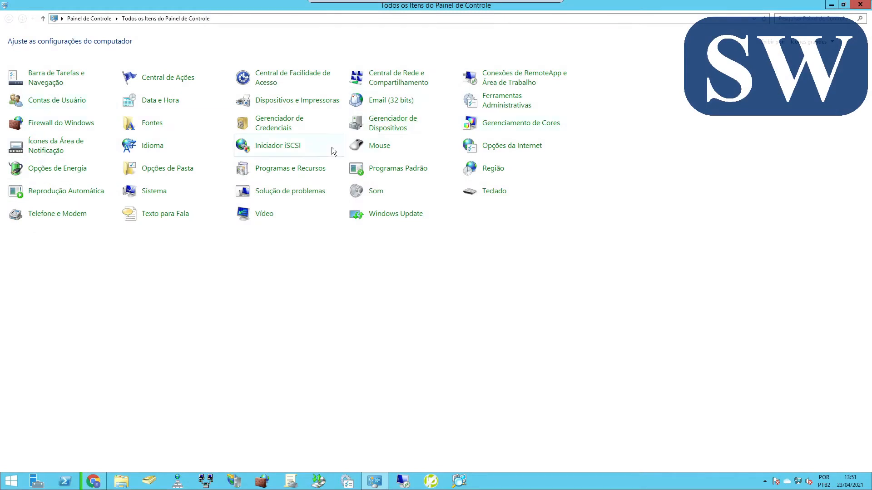
{"action": "left_click", "coordinate": [297, 101]}
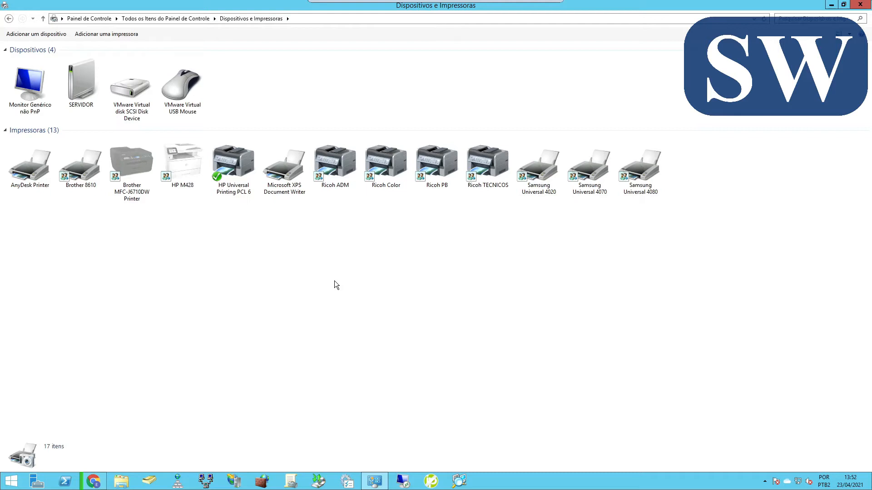
{"action": "left_click", "coordinate": [84, 482]}
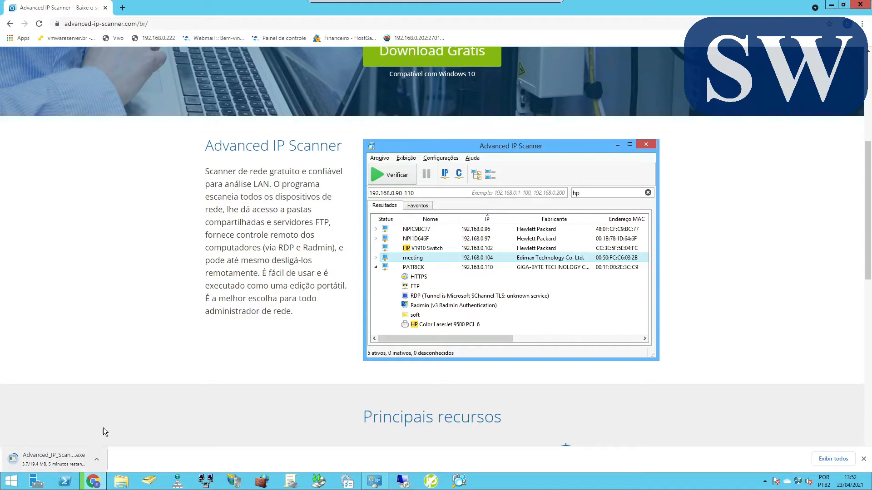
{"action": "left_click", "coordinate": [375, 481]}
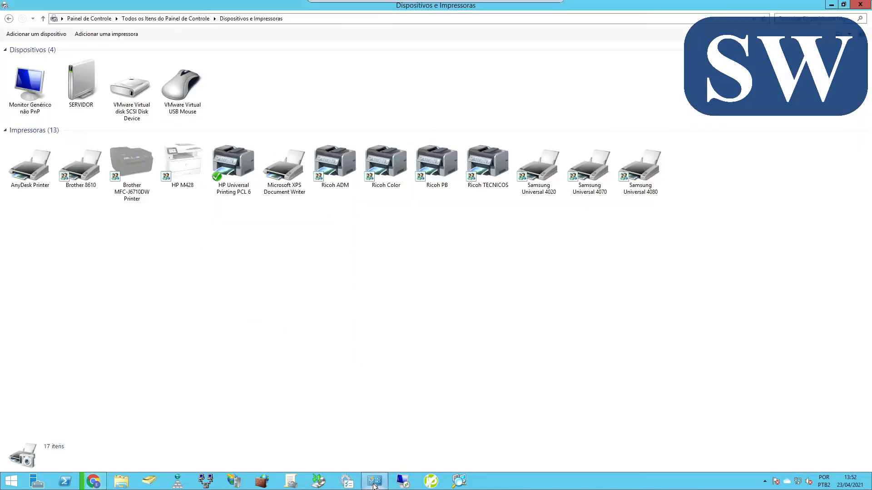
Start adding a printer that is not in the list, using a TCP/IP address or host name.
{"action": "left_click", "coordinate": [108, 38]}
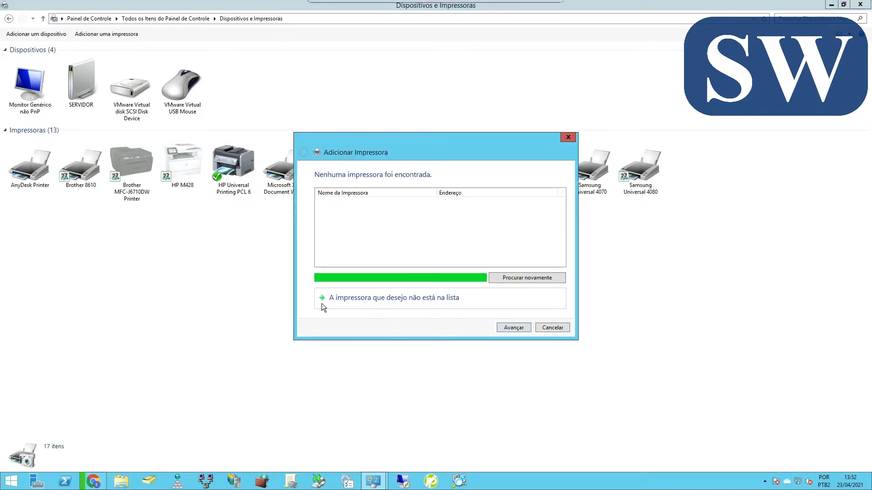
{"action": "left_click", "coordinate": [437, 304]}
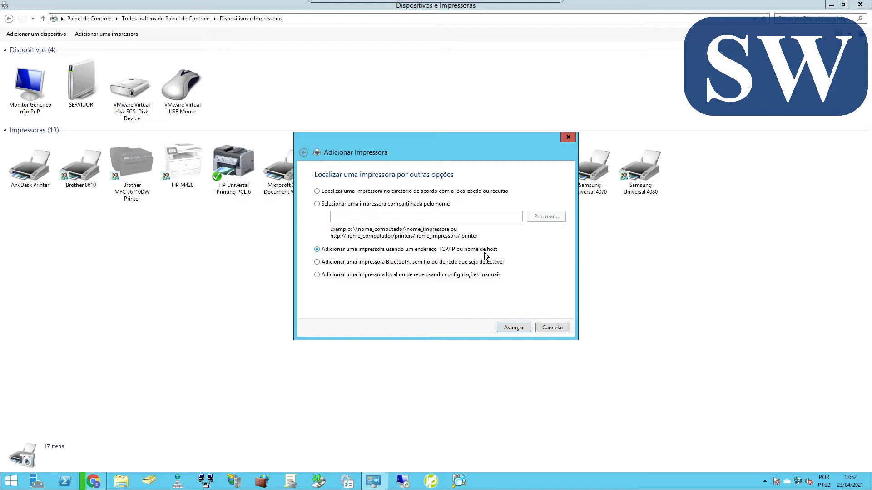
{"action": "left_click", "coordinate": [521, 325]}
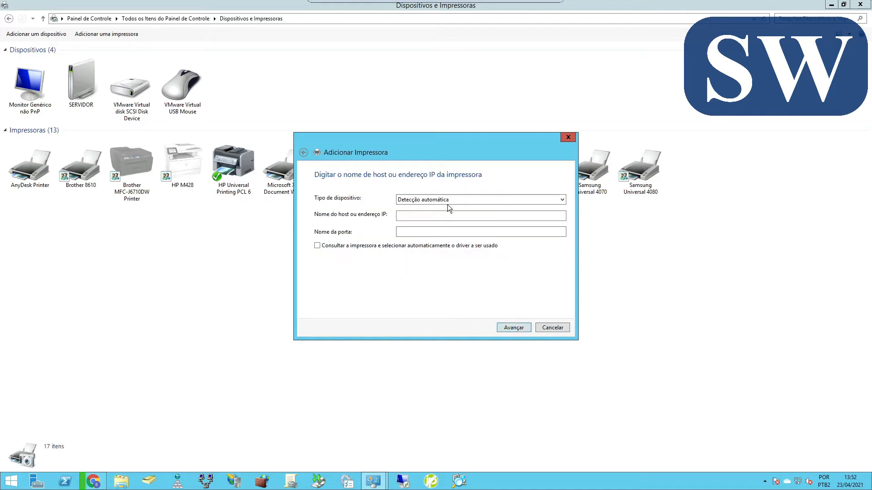
Set the device type to Dispositivo TCP/IP with the address 192.168.0.238 and proceed to the driver selection.
{"action": "left_click", "coordinate": [429, 201]}
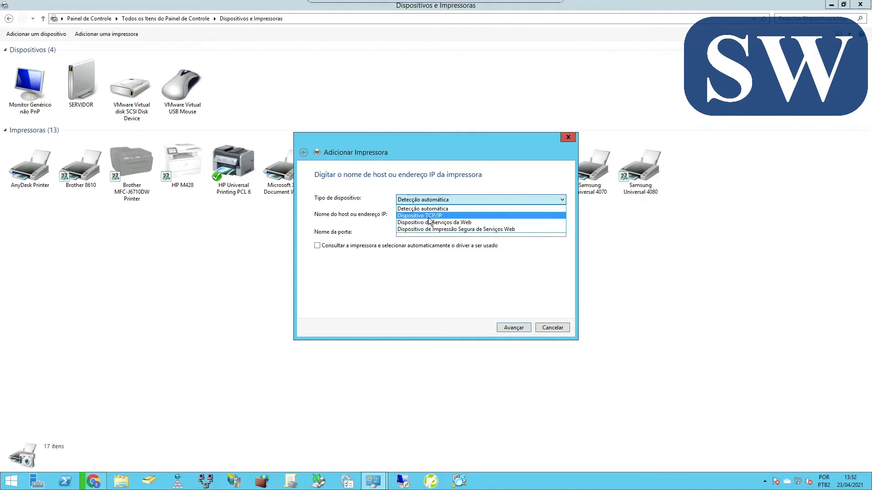
{"action": "left_click", "coordinate": [427, 215]}
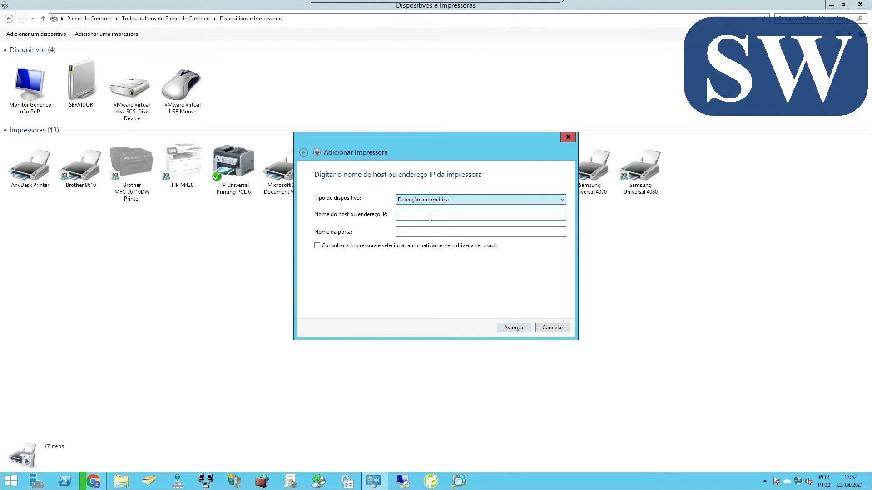
{"action": "left_click", "coordinate": [424, 217]}
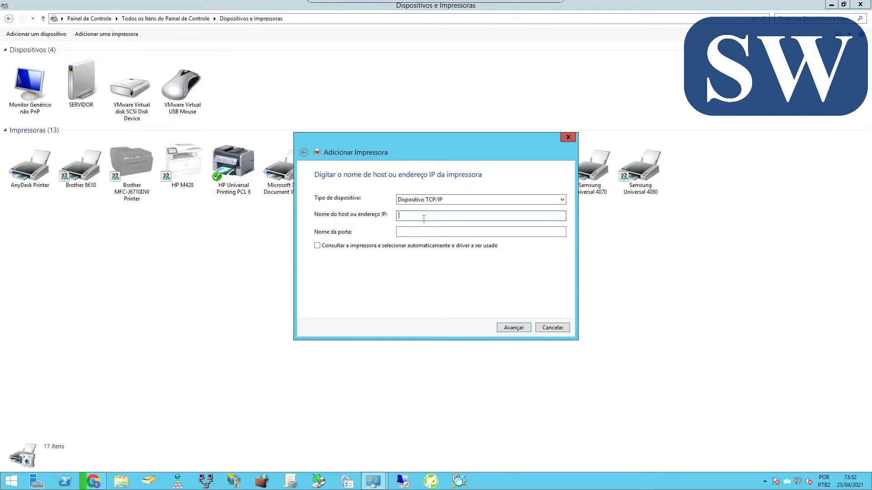
{"action": "type", "text": "192.168.0.238"}
{"action": "left_click", "coordinate": [508, 328]}
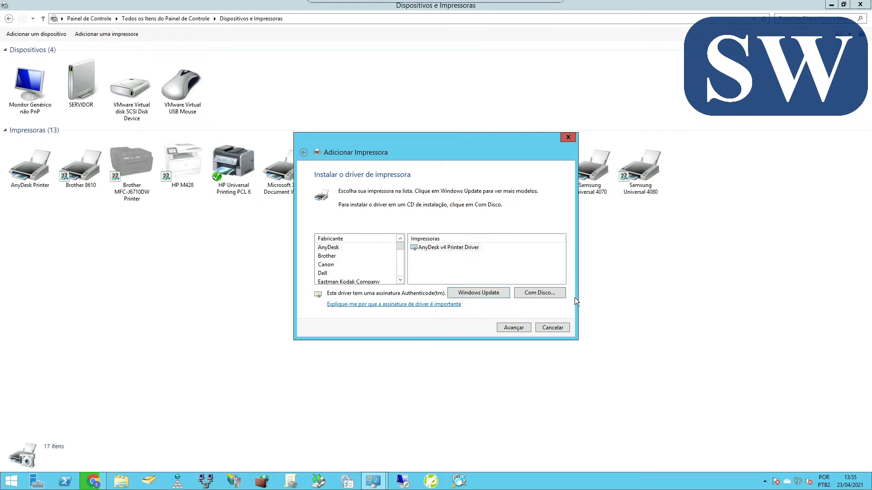
Load the printer driver from disk using OEMSETUP.INF in the disk1 folder on the Área de Trabalho.
{"action": "left_click", "coordinate": [546, 293]}
{"action": "left_click", "coordinate": [507, 280]}
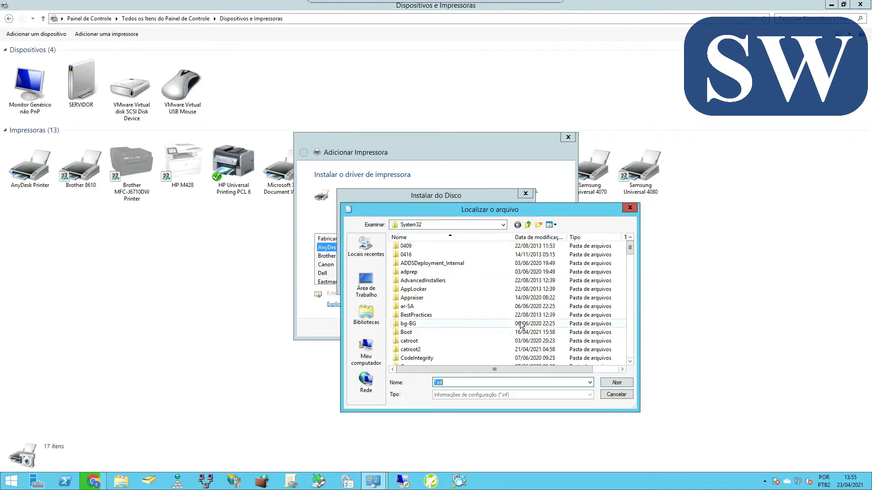
{"action": "left_click", "coordinate": [356, 281]}
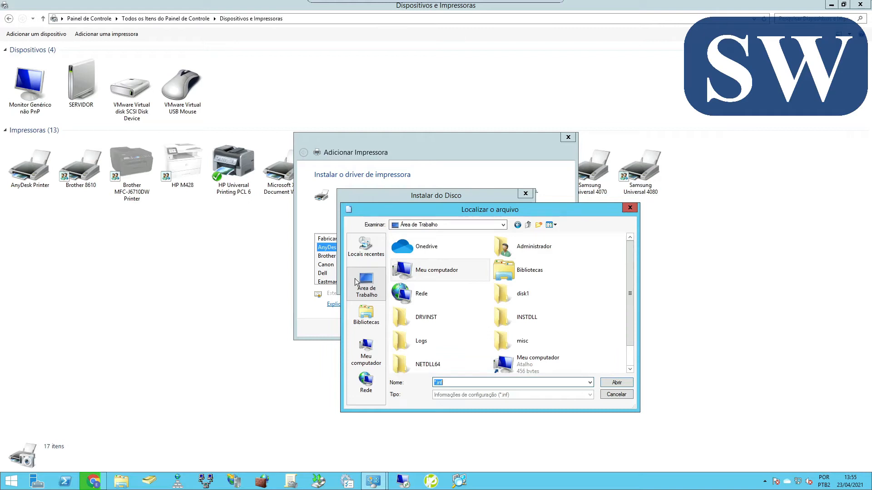
{"action": "double_click", "coordinate": [523, 293]}
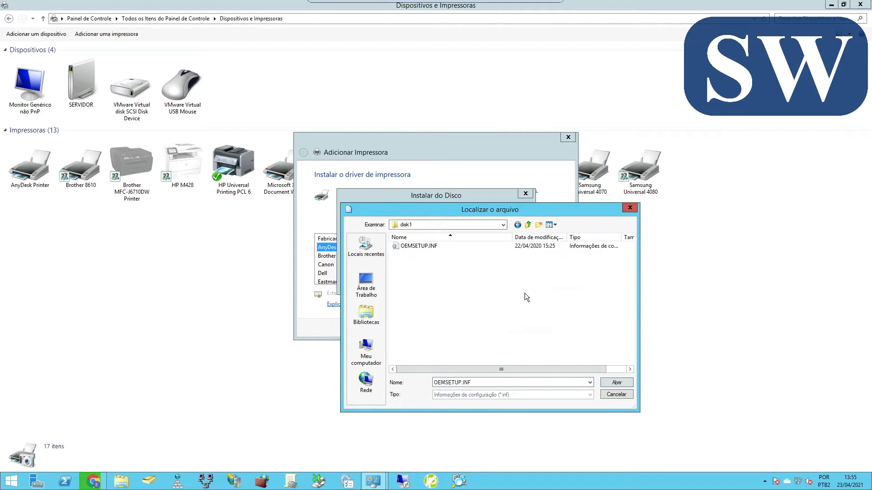
{"action": "double_click", "coordinate": [418, 247]}
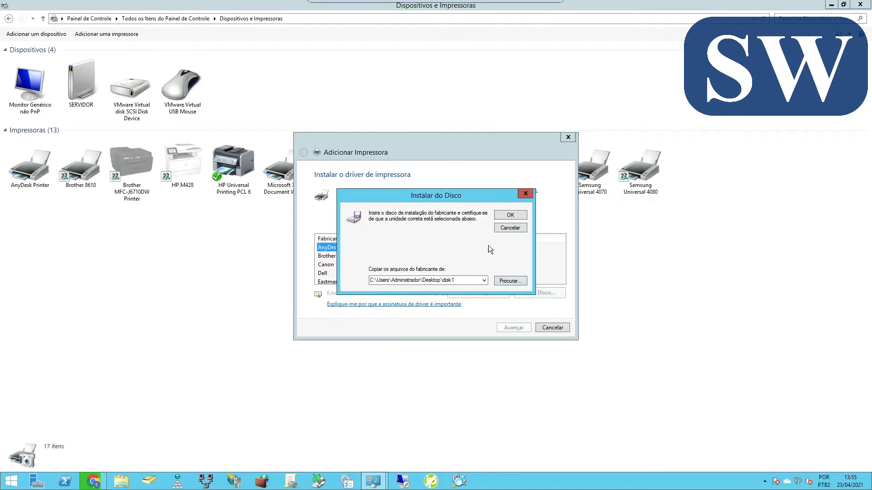
{"action": "left_click", "coordinate": [504, 281]}
{"action": "left_click", "coordinate": [440, 247]}
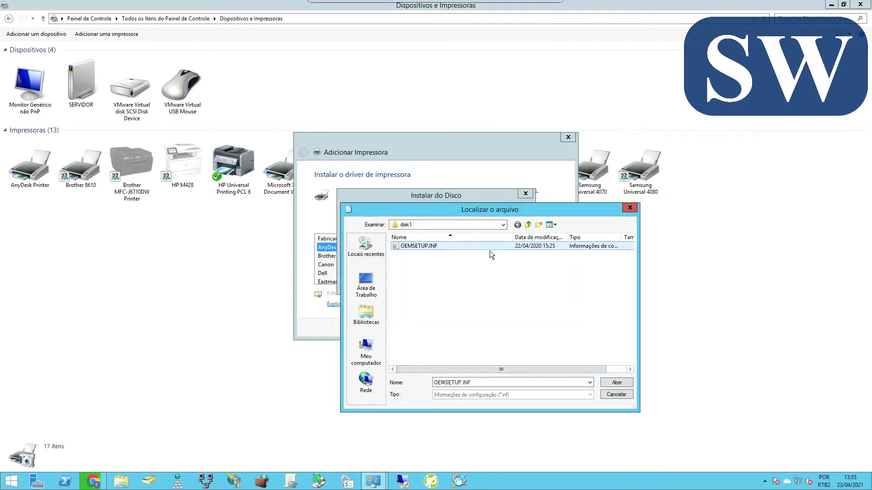
{"action": "double_click", "coordinate": [432, 246]}
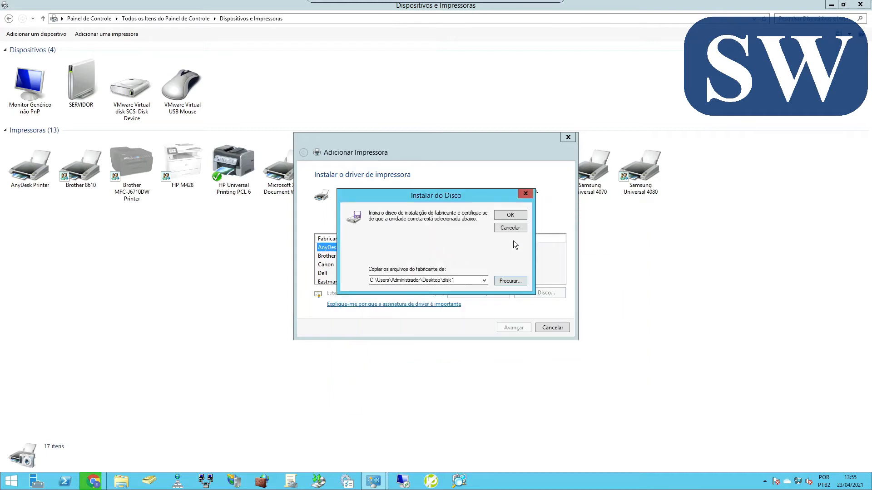
{"action": "left_click", "coordinate": [500, 216]}
Choose the manufacturer Ricoh and the RICOH MP C2003 PCL 6 driver, and install it with the suggested printer name.
{"action": "left_click_drag", "start_coordinate": [402, 256], "coordinate": [401, 272]}
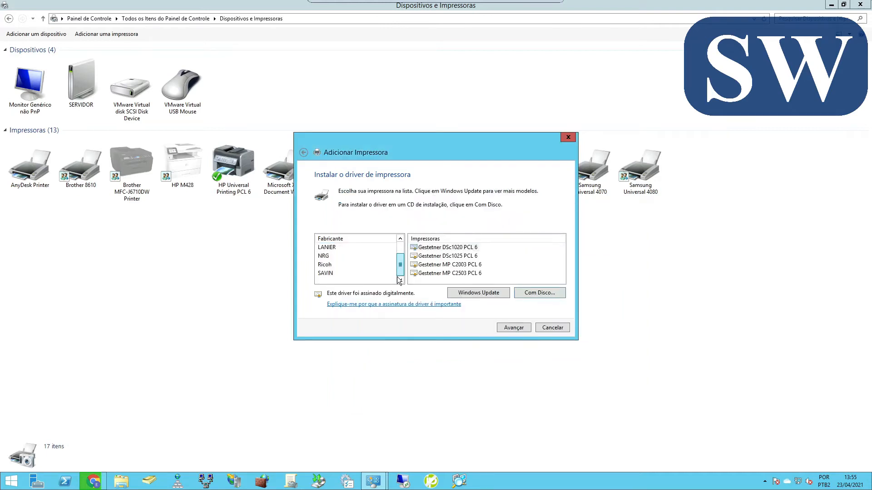
{"action": "left_click", "coordinate": [325, 265]}
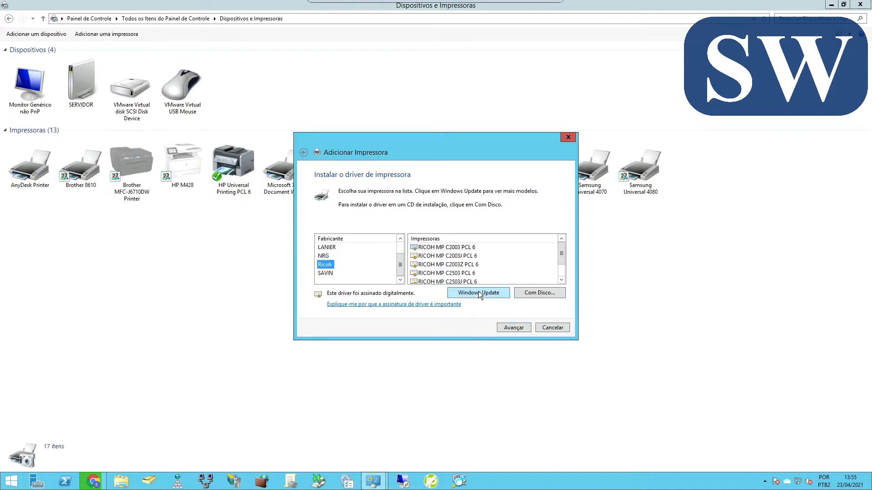
{"action": "left_click", "coordinate": [429, 251]}
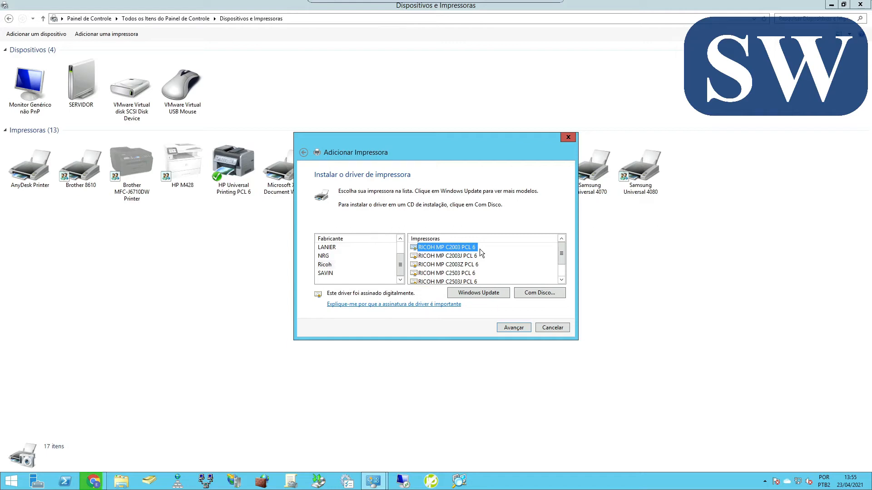
{"action": "left_click", "coordinate": [519, 328]}
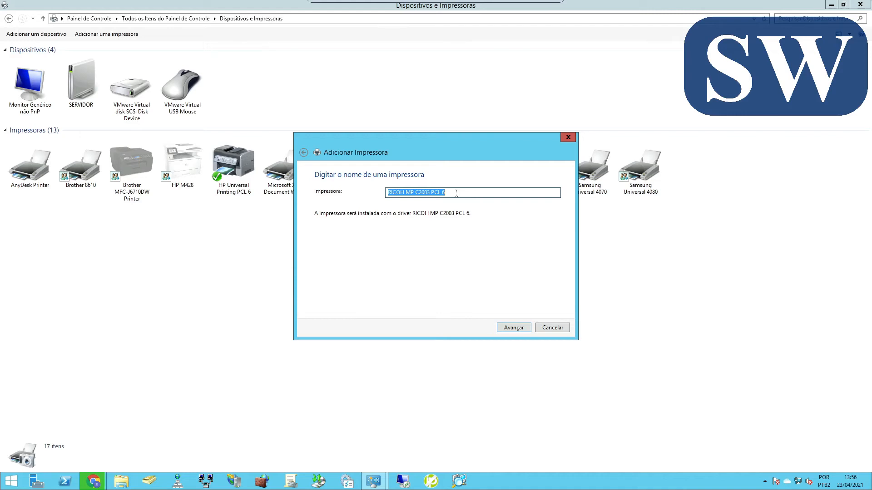
{"action": "left_click", "coordinate": [506, 330]}
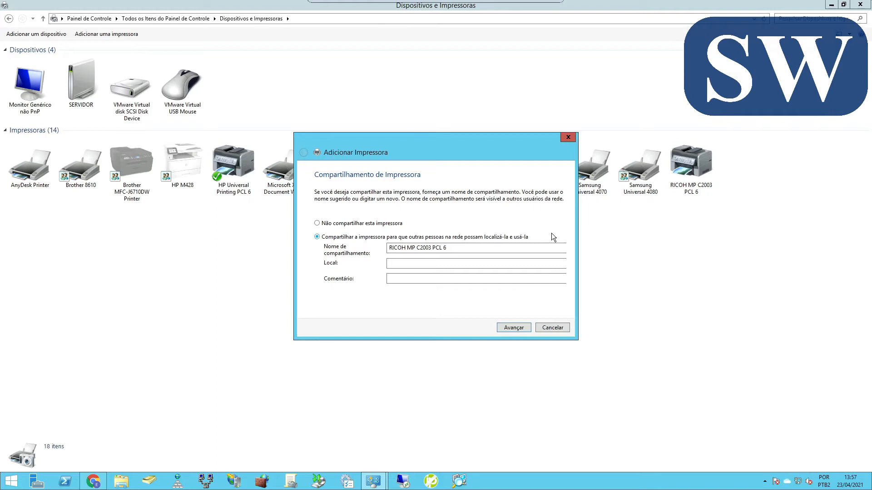
Leave the new printer unshared, make it the default printer and finish the installation.
{"action": "left_click", "coordinate": [358, 223]}
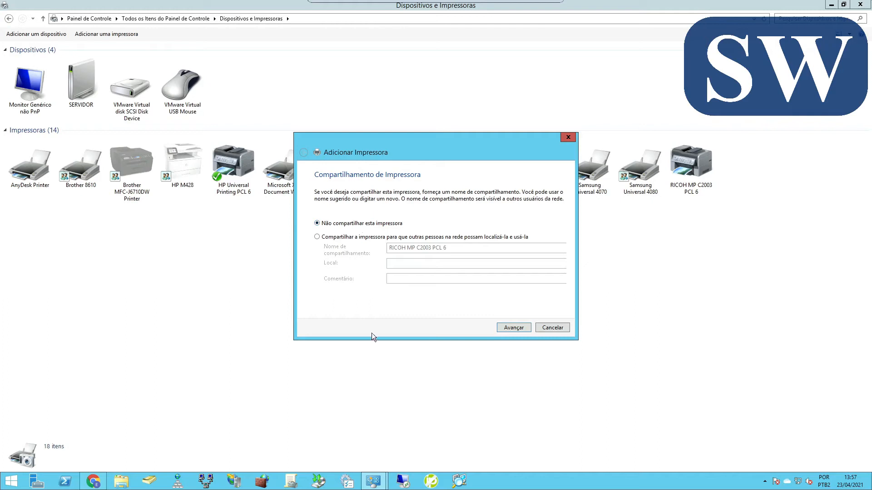
{"action": "left_click", "coordinate": [519, 331]}
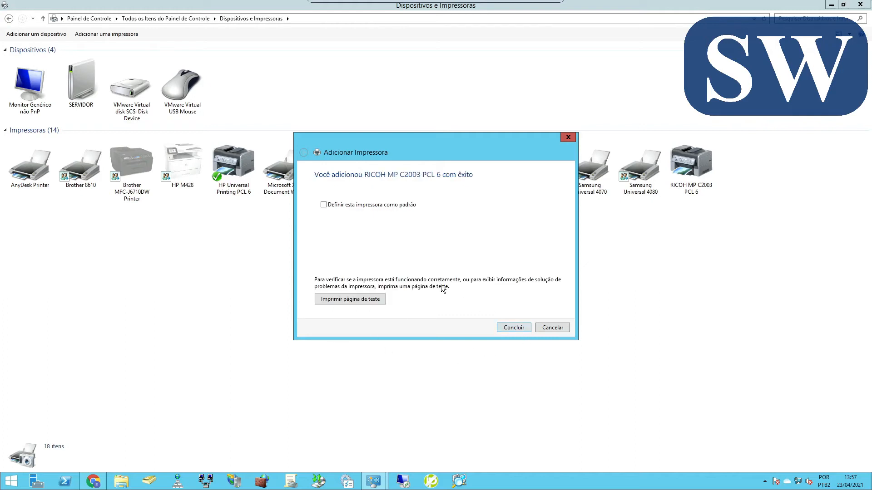
{"action": "left_click", "coordinate": [340, 203]}
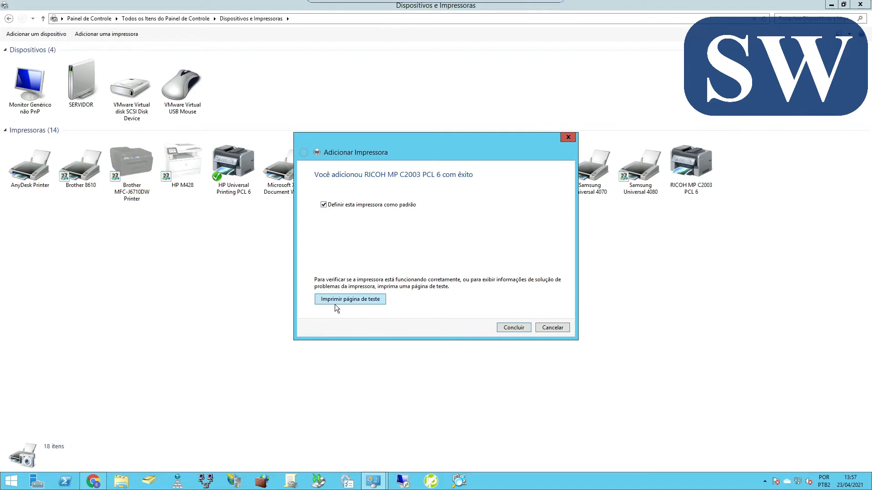
{"action": "left_click", "coordinate": [513, 328]}
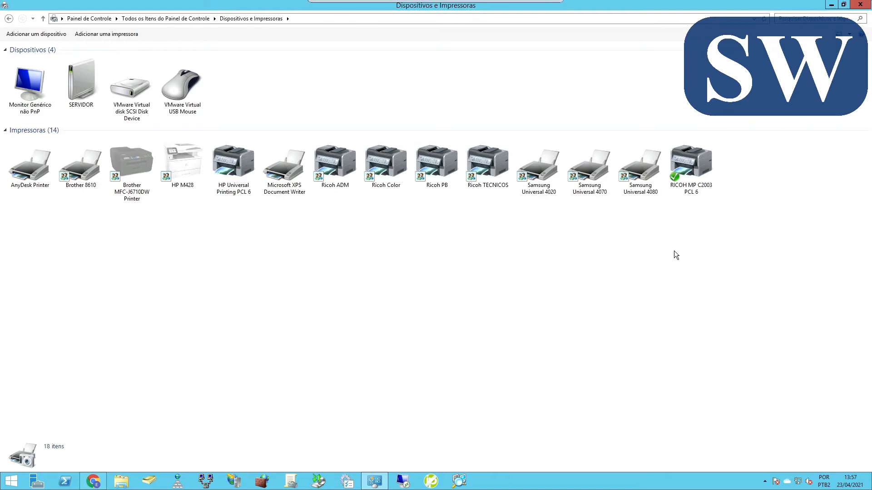
Open the printing preferences of the RICOH MP C2003 PCL 6 and move the dialog to the middle of the screen.
{"action": "left_click", "coordinate": [681, 159]}
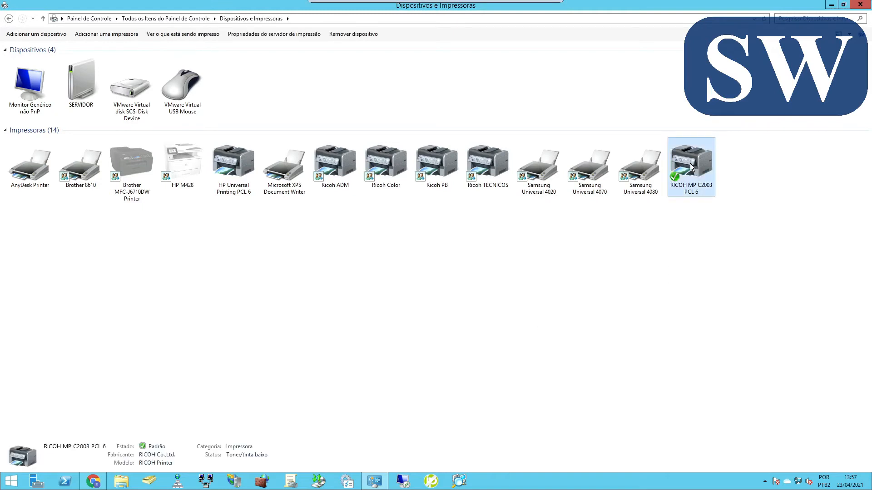
{"action": "right_click", "coordinate": [690, 164]}
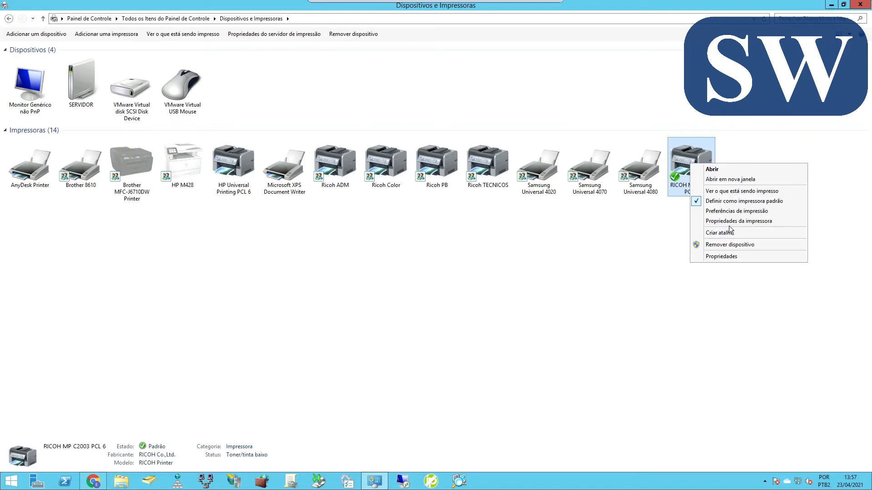
{"action": "left_click", "coordinate": [722, 214]}
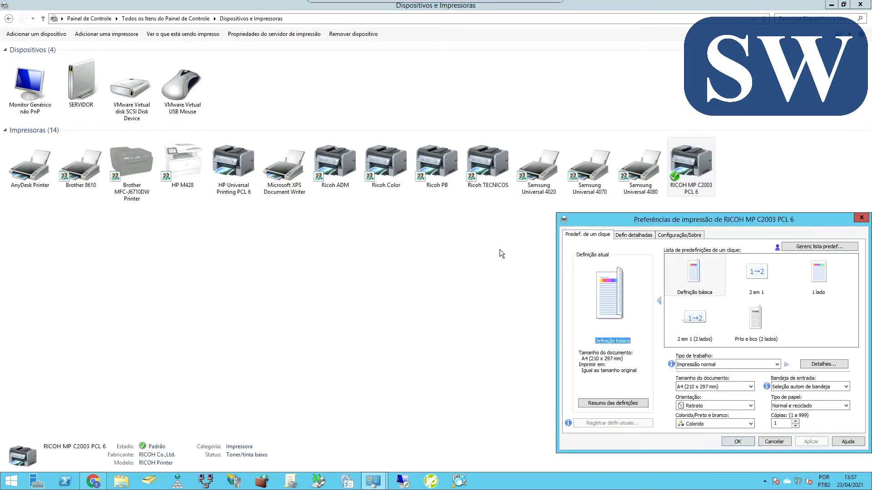
{"action": "left_click_drag", "start_coordinate": [765, 218], "coordinate": [514, 140]}
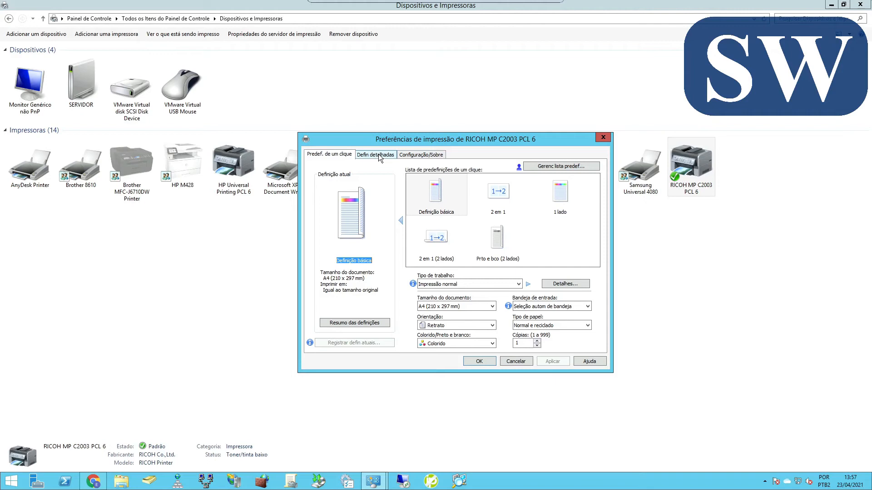
Try the Prto e bco (2 lados) preset, then settle on the 2 em 1 (2 lados) preset.
{"action": "left_click", "coordinate": [438, 249]}
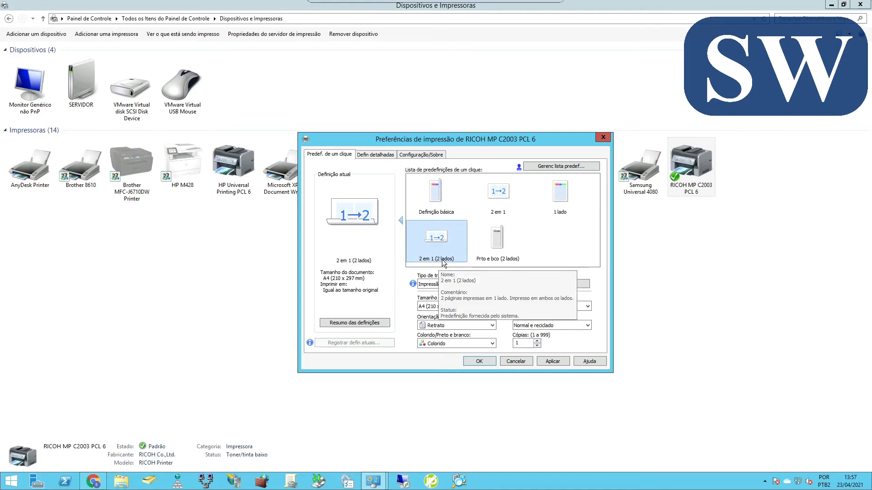
{"action": "left_click", "coordinate": [505, 248]}
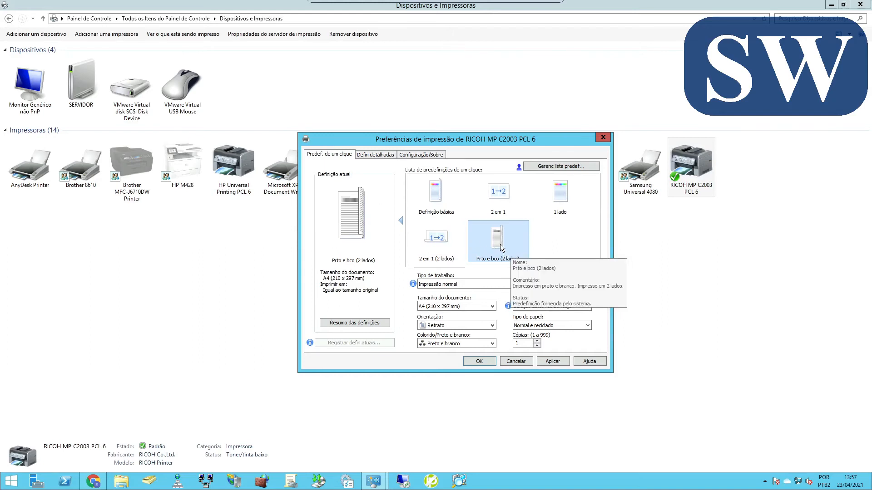
{"action": "left_click", "coordinate": [440, 240]}
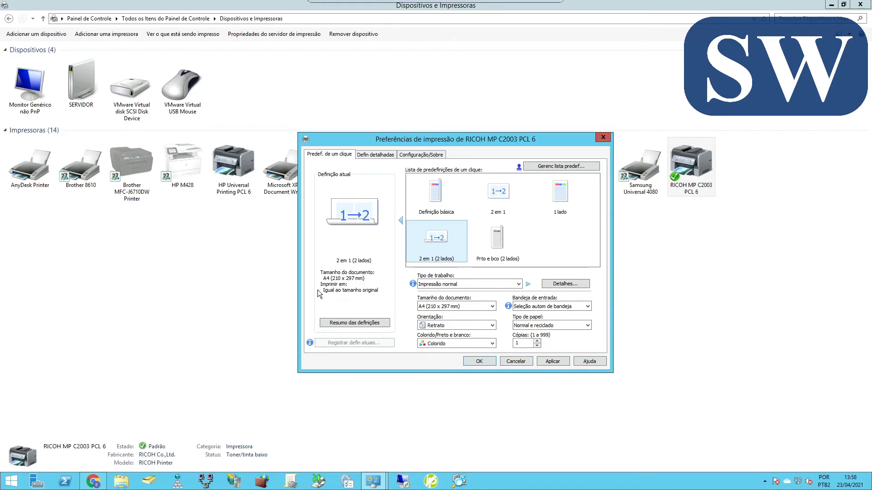
Move the printing preferences dialog out of the way and launch Microsoft Office Word 2007.
{"action": "left_click_drag", "start_coordinate": [495, 140], "coordinate": [535, 91]}
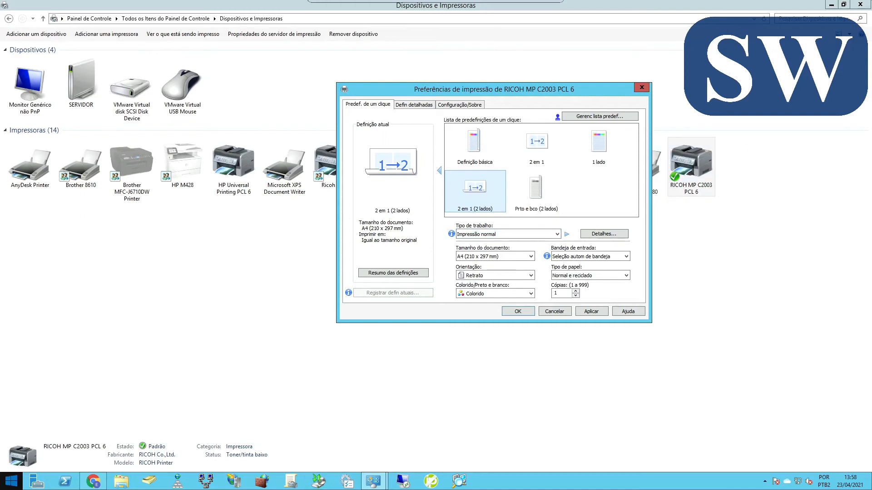
{"action": "left_click", "coordinate": [11, 481]}
{"action": "left_click", "coordinate": [10, 481]}
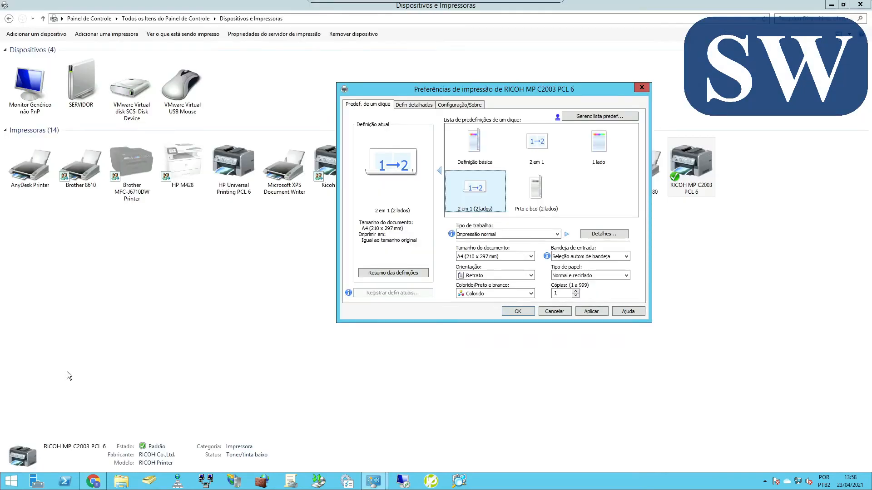
{"action": "key", "text": "super"}
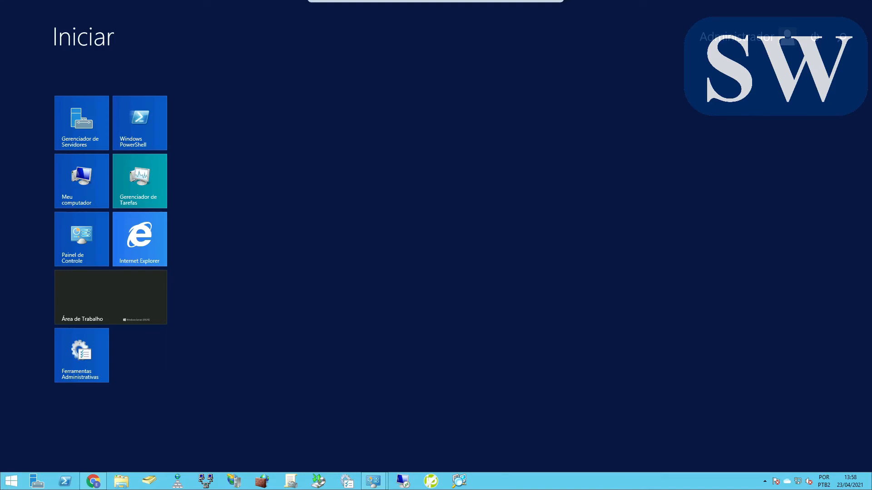
{"action": "type", "text": "word"}
{"action": "key", "text": "Down"}
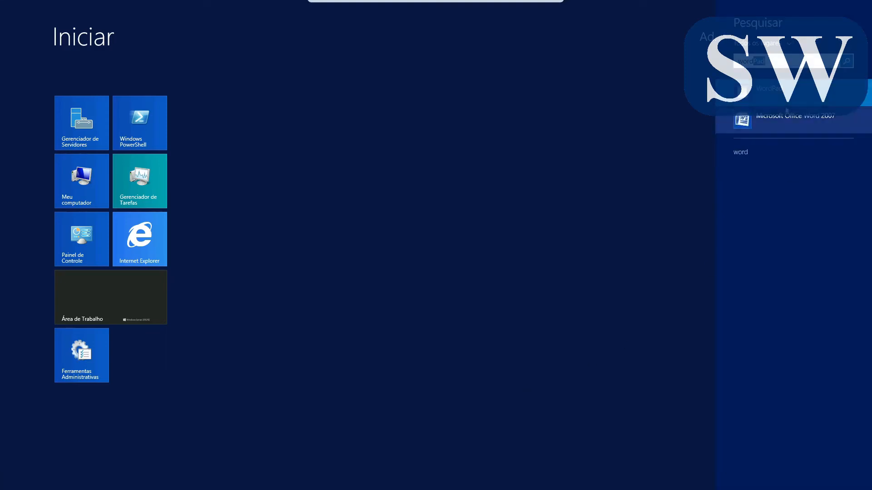
{"action": "key", "text": "Return"}
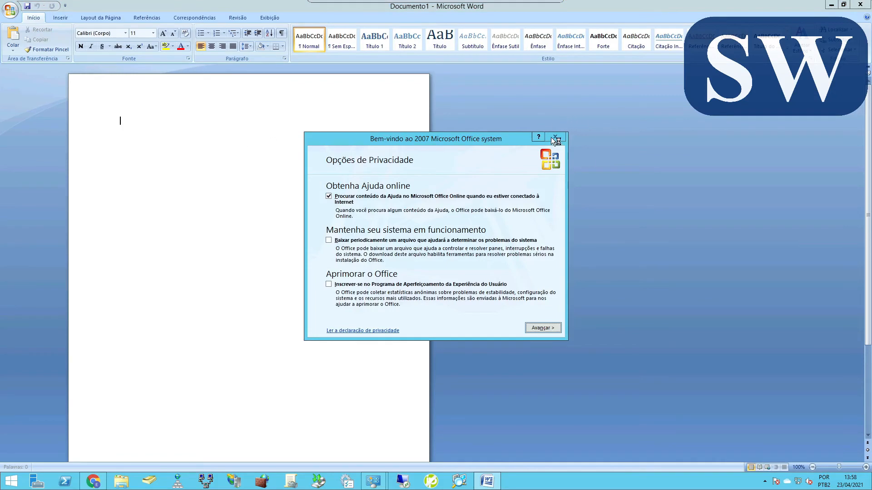
Complete the Office welcome wizard with its suggested privacy options and the choice Não quero usar o Microsoft Update.
{"action": "left_click", "coordinate": [542, 327]}
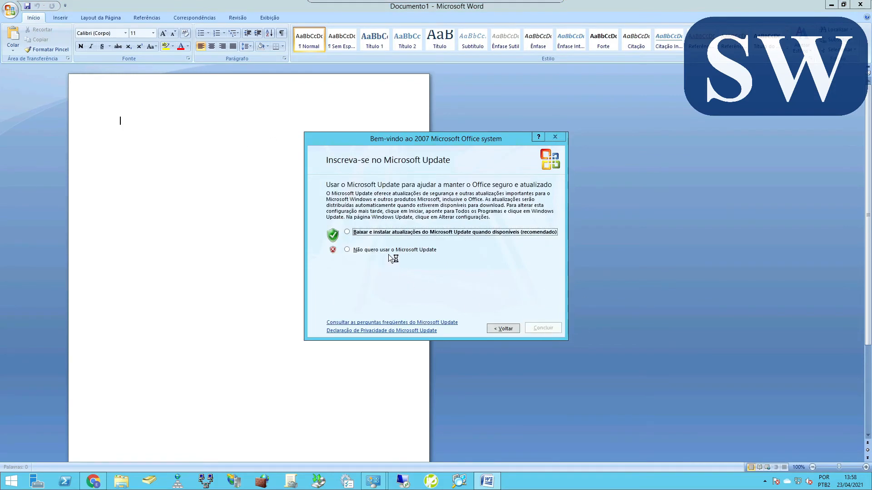
{"action": "left_click", "coordinate": [389, 251]}
{"action": "left_click", "coordinate": [537, 331]}
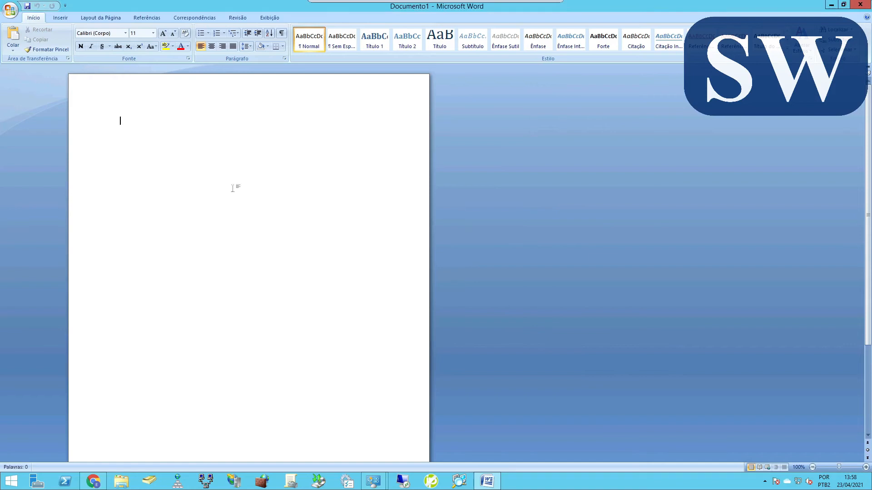
Write "teste" in the blank document and view the RICOH MP C2003 PCL 6 properties from the Print dialog, cancelling them without changes.
{"action": "type", "text": "teste"}
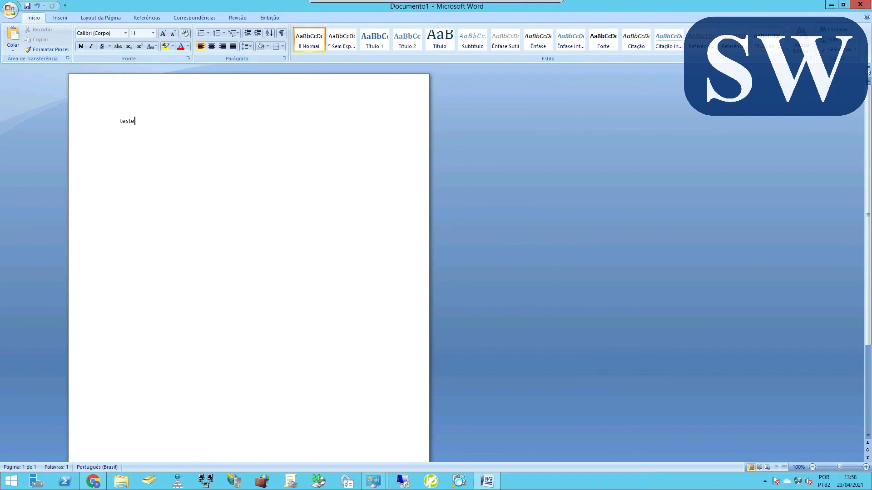
{"action": "key", "text": "ctrl+p"}
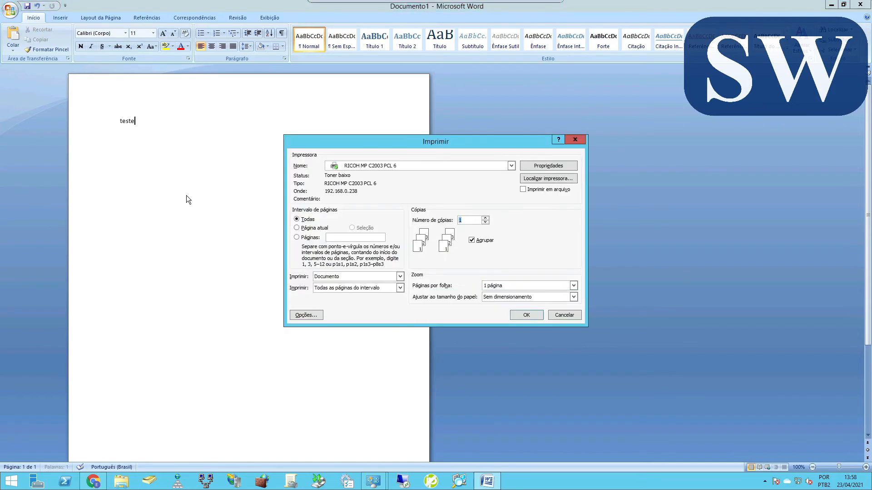
{"action": "left_click", "coordinate": [545, 166]}
{"action": "left_click", "coordinate": [451, 255]}
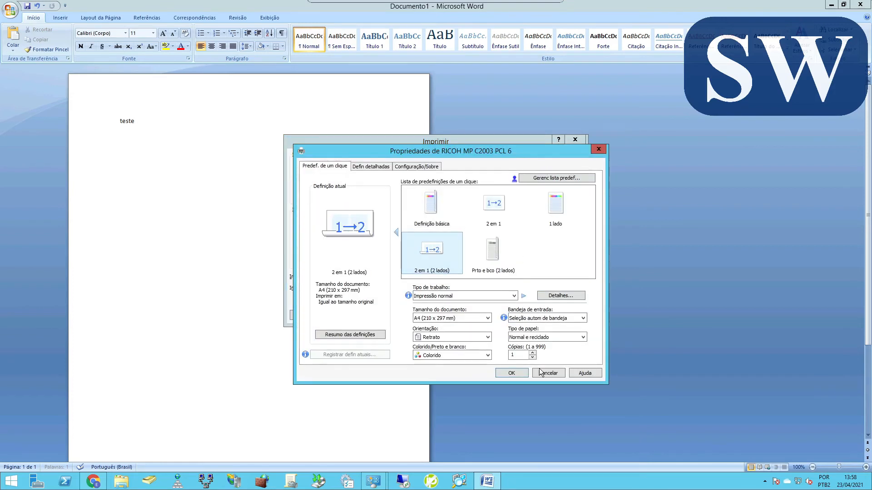
{"action": "left_click", "coordinate": [541, 372]}
Return to the printing preferences of the RICOH MP C2003 PCL 6 and examine the color, orientation and document size options.
{"action": "mouse_move", "coordinate": [390, 485]}
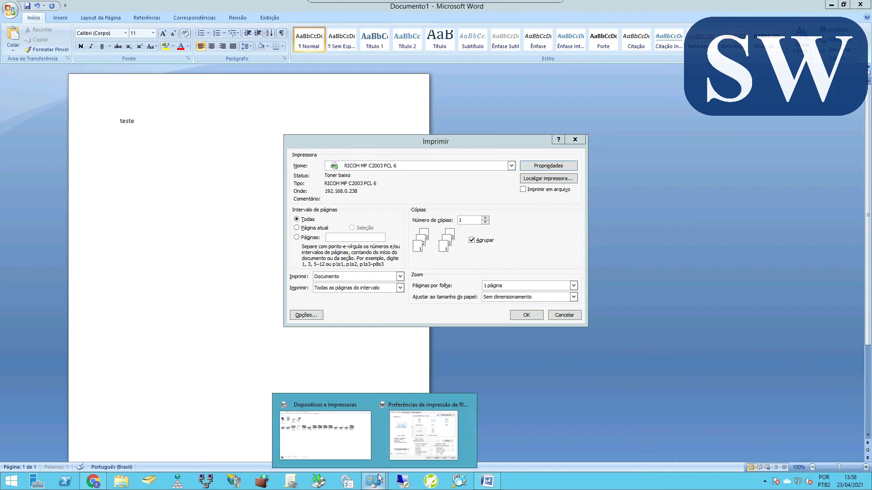
{"action": "left_click", "coordinate": [411, 432]}
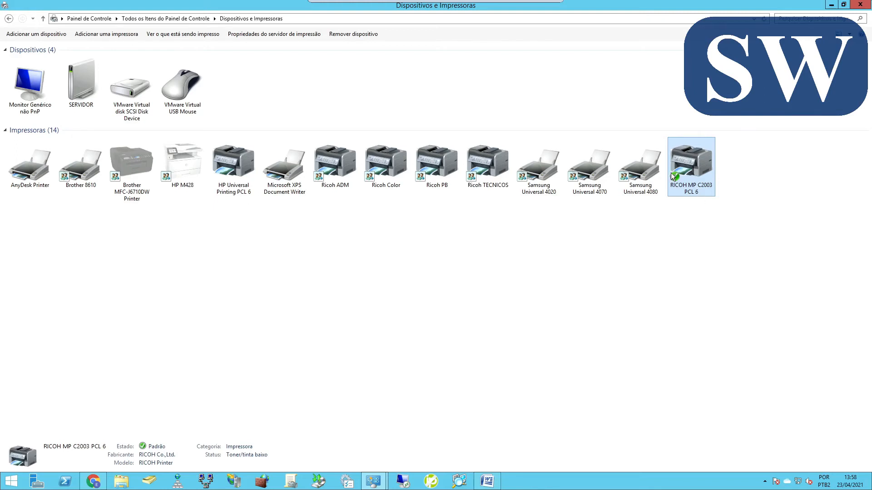
{"action": "mouse_move", "coordinate": [374, 482]}
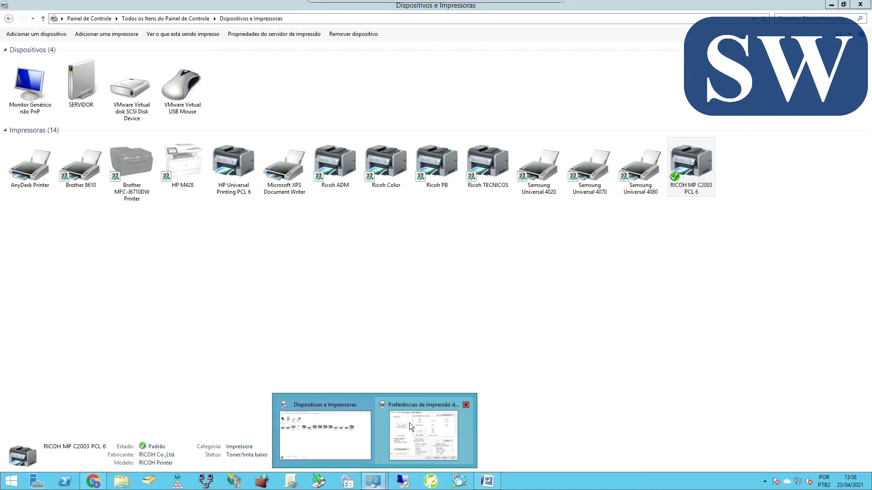
{"action": "left_click", "coordinate": [418, 420]}
{"action": "left_click", "coordinate": [496, 295]}
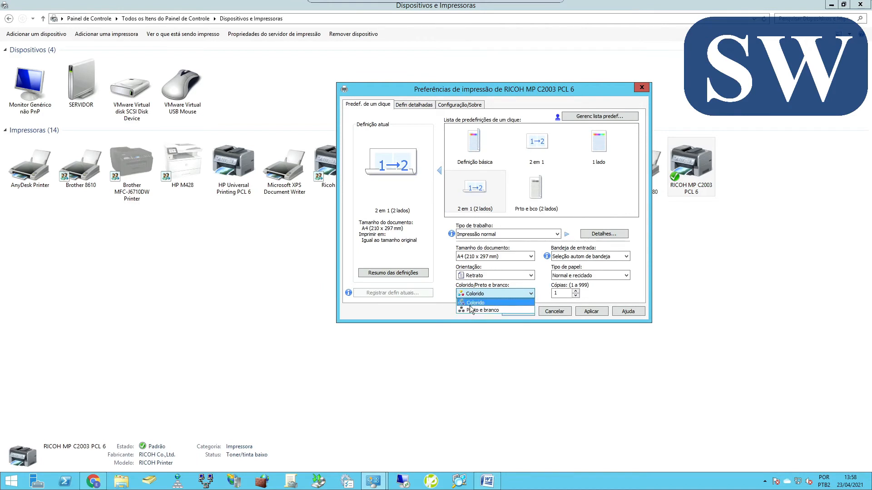
{"action": "left_click", "coordinate": [456, 304]}
{"action": "left_click", "coordinate": [468, 276]}
{"action": "left_click", "coordinate": [469, 277]}
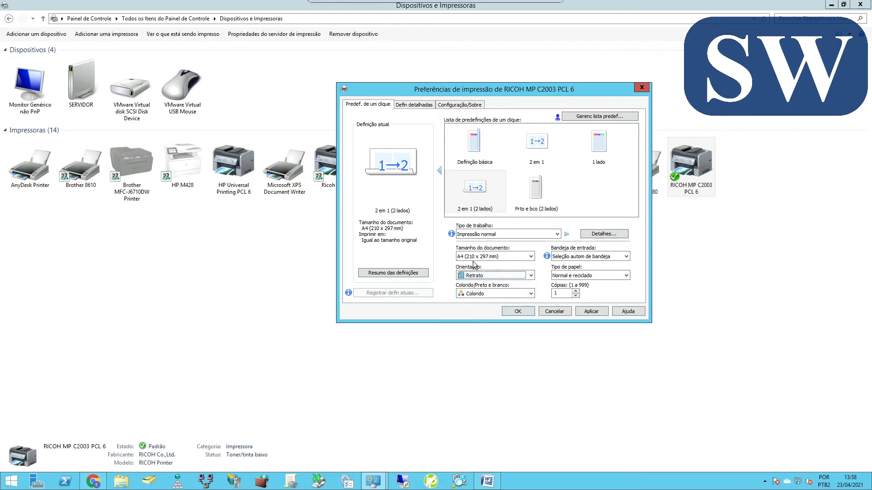
{"action": "left_click", "coordinate": [473, 257]}
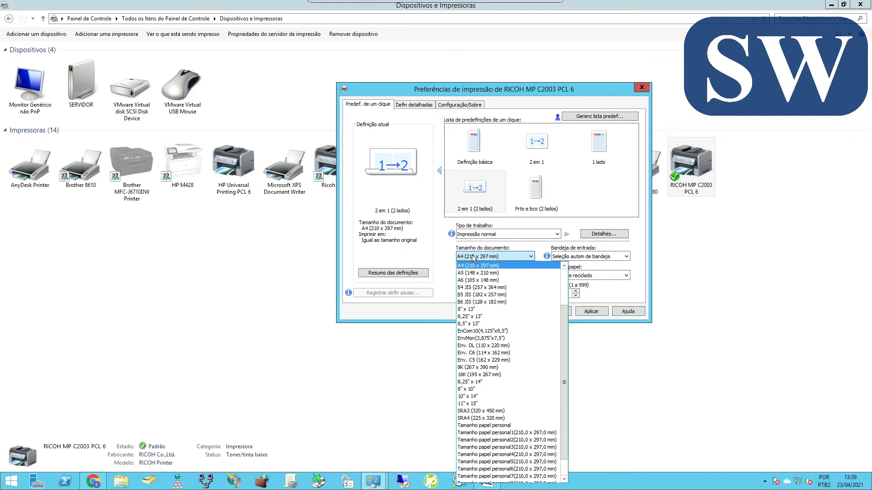
{"action": "scroll", "coordinate": [499, 378], "scroll_direction": "down", "scroll_amount": 1}
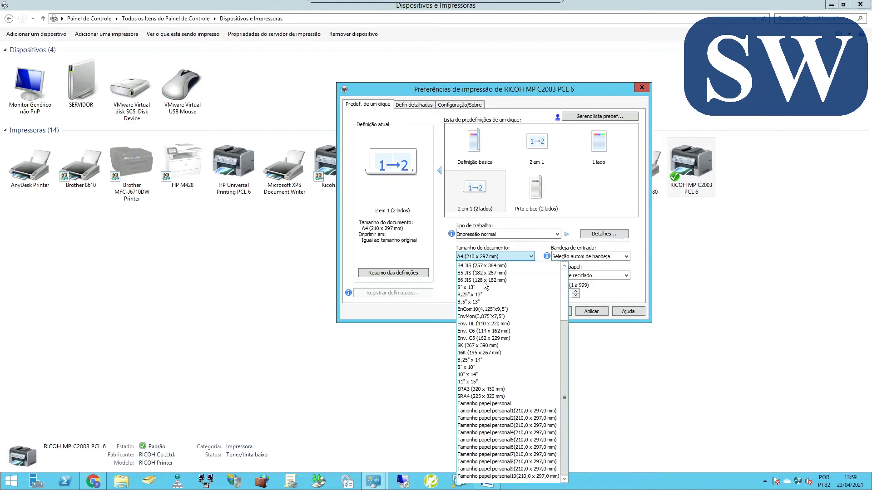
{"action": "left_click", "coordinate": [438, 277]}
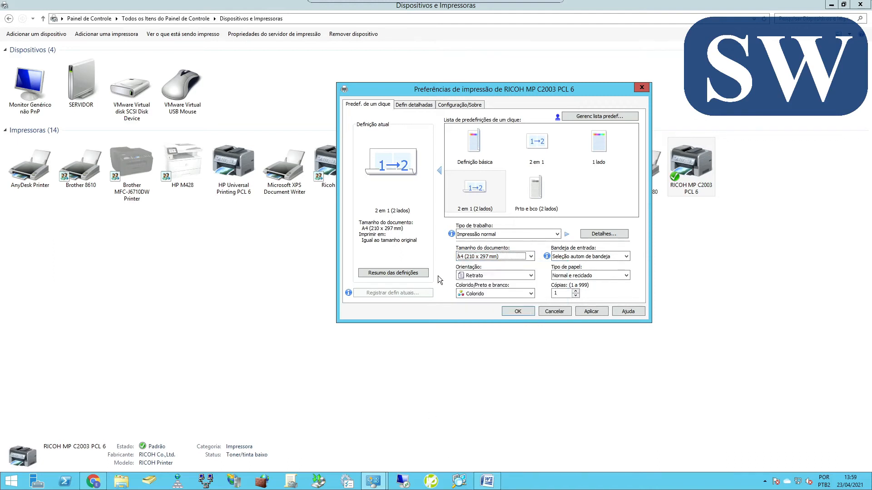
Examine the available input trays and cancel the printing preferences.
{"action": "left_click", "coordinate": [622, 257]}
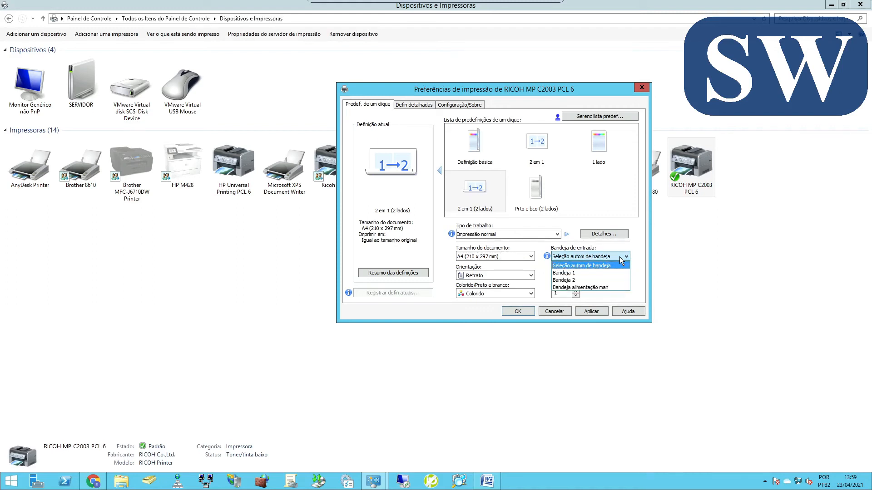
{"action": "left_click", "coordinate": [620, 258]}
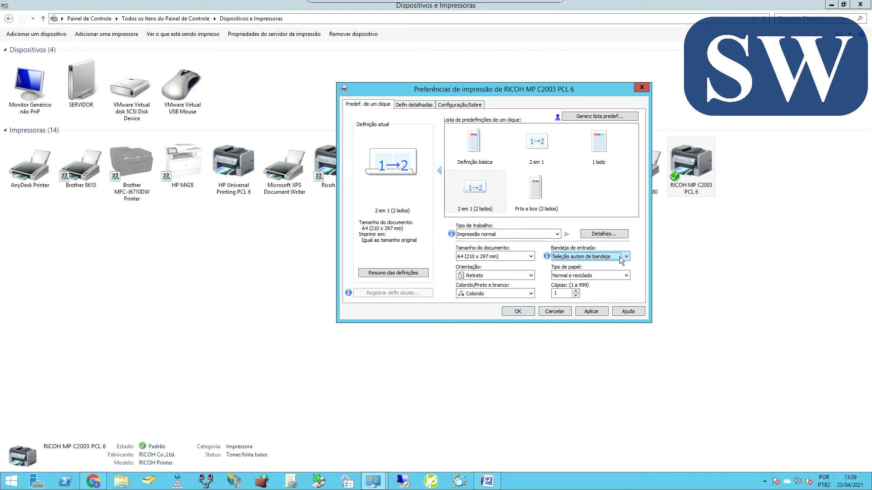
{"action": "left_click", "coordinate": [619, 257]}
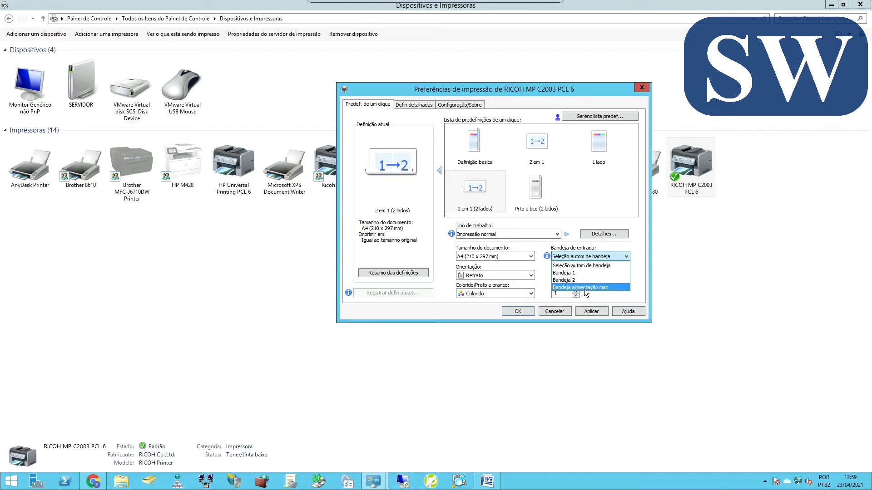
{"action": "left_click", "coordinate": [639, 286]}
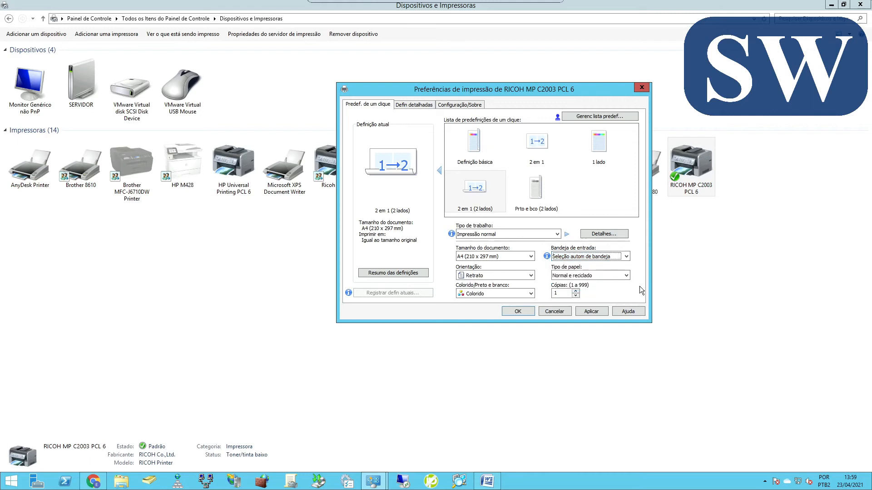
{"action": "left_click", "coordinate": [554, 314]}
Open the printing defaults from the advanced properties of the RICOH MP C2003 PCL 6.
{"action": "right_click", "coordinate": [686, 170]}
{"action": "left_click", "coordinate": [718, 223]}
{"action": "left_click_drag", "start_coordinate": [708, 226], "coordinate": [516, 161]}
{"action": "left_click", "coordinate": [470, 177]}
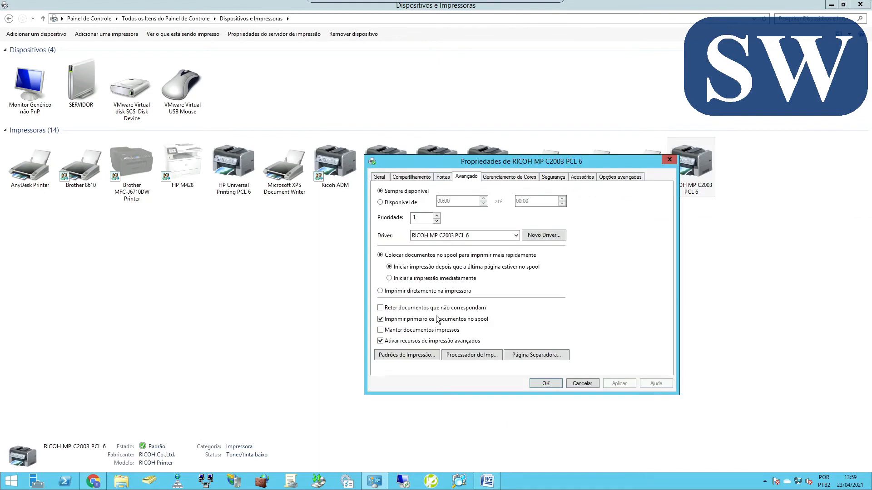
{"action": "left_click", "coordinate": [391, 355]}
{"action": "left_click_drag", "start_coordinate": [553, 240], "coordinate": [518, 150]}
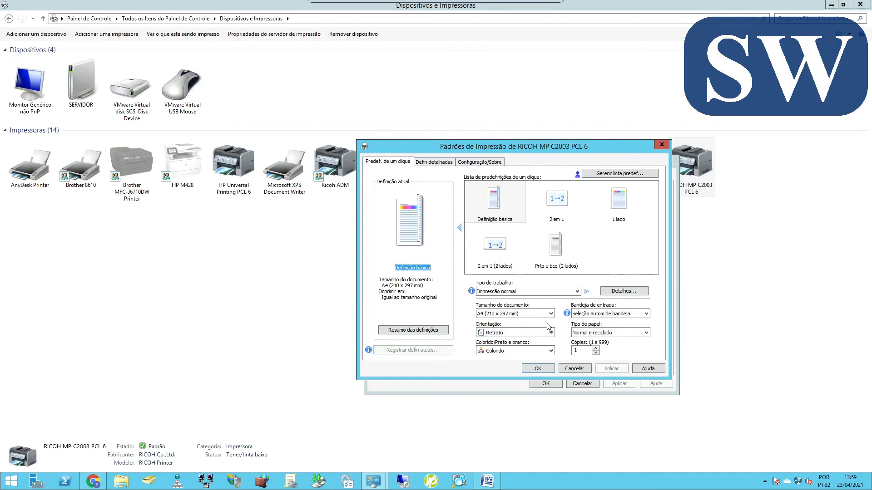
Try Preto e branco as the default color mode, discard the printing defaults and close the printer properties without saving.
{"action": "left_click", "coordinate": [520, 351]}
{"action": "left_click", "coordinate": [508, 366]}
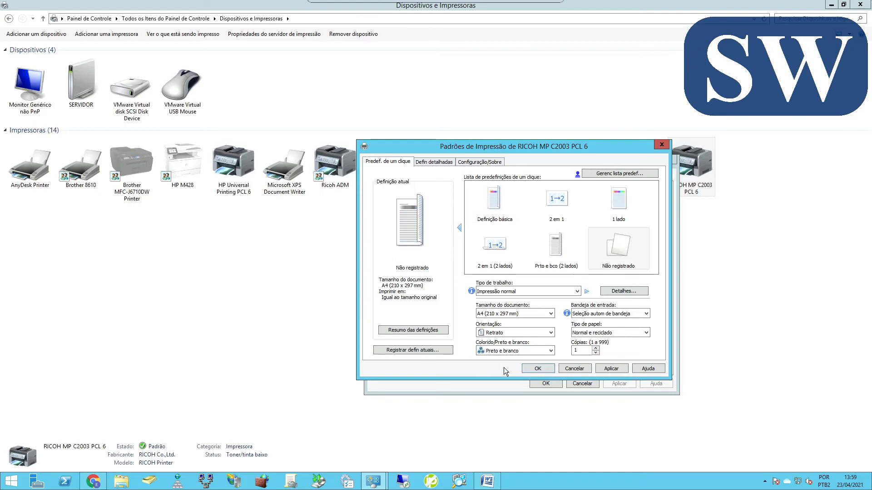
{"action": "left_click_drag", "start_coordinate": [523, 145], "coordinate": [203, 111]}
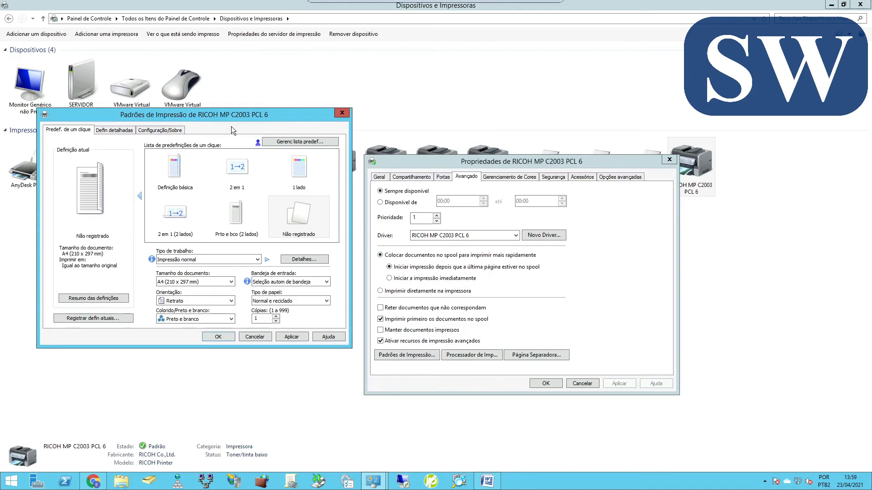
{"action": "left_click_drag", "start_coordinate": [523, 164], "coordinate": [654, 80]}
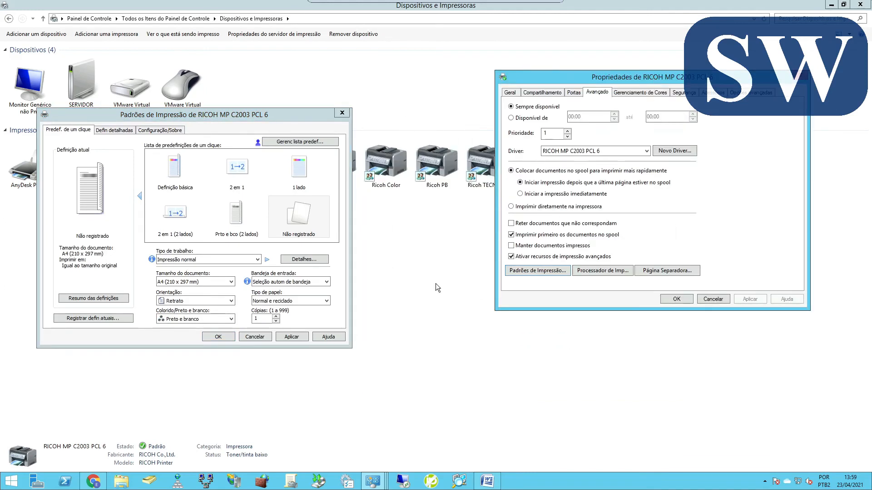
{"action": "left_click", "coordinate": [218, 320]}
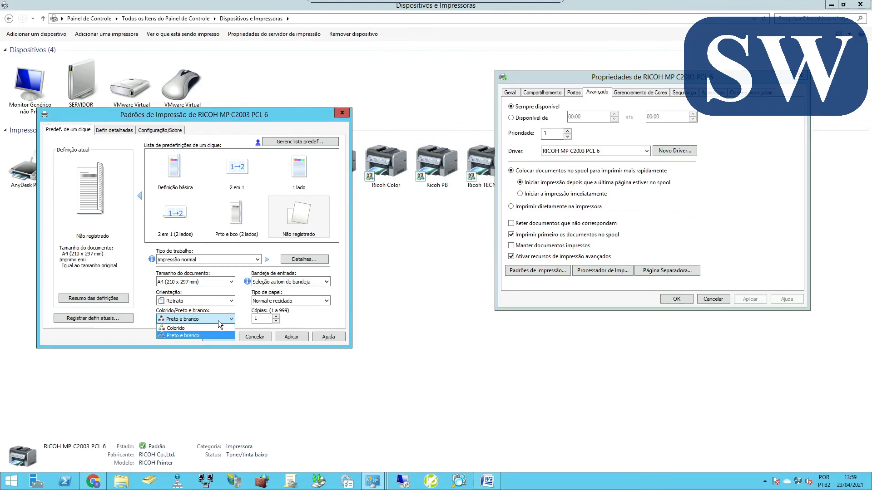
{"action": "left_click", "coordinate": [218, 320]}
{"action": "left_click", "coordinate": [219, 321]}
{"action": "left_click", "coordinate": [175, 337]}
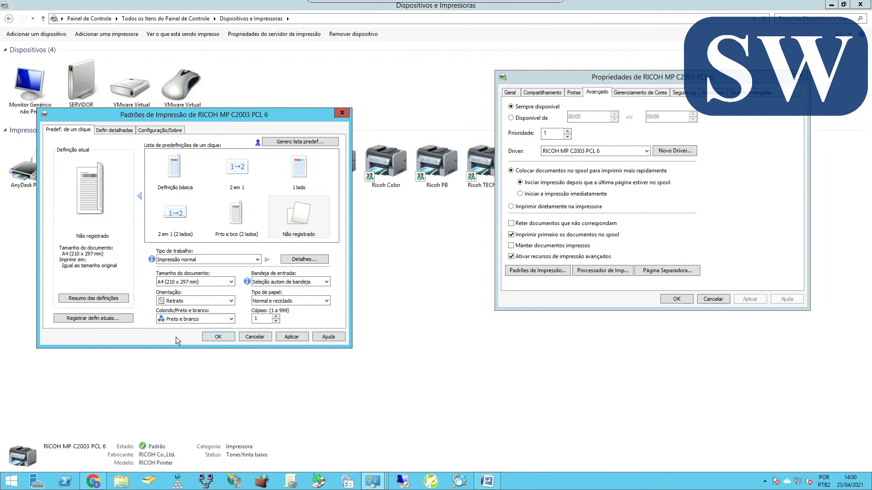
{"action": "left_click", "coordinate": [255, 337]}
{"action": "left_click", "coordinate": [713, 299]}
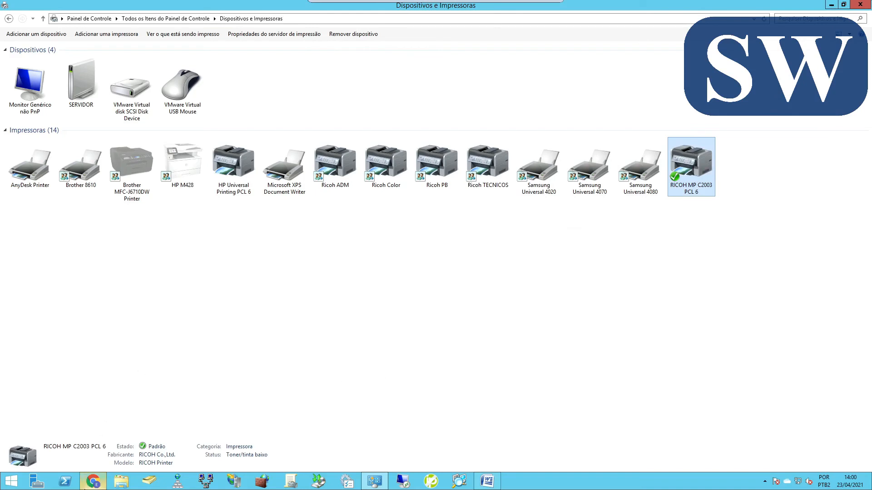
Switch to Chrome and run the downloaded Advanced IP Scanner installer with Português (Portuguese) as the setup language.
{"action": "left_click", "coordinate": [93, 481]}
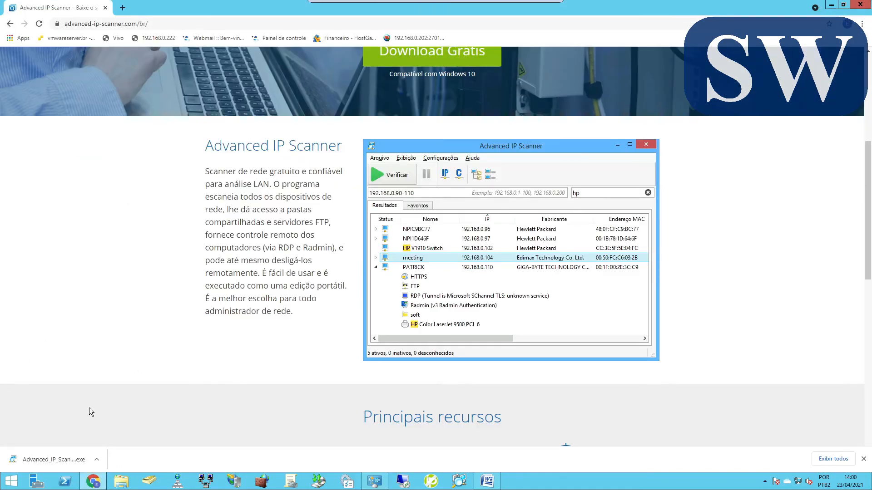
{"action": "left_click", "coordinate": [50, 460]}
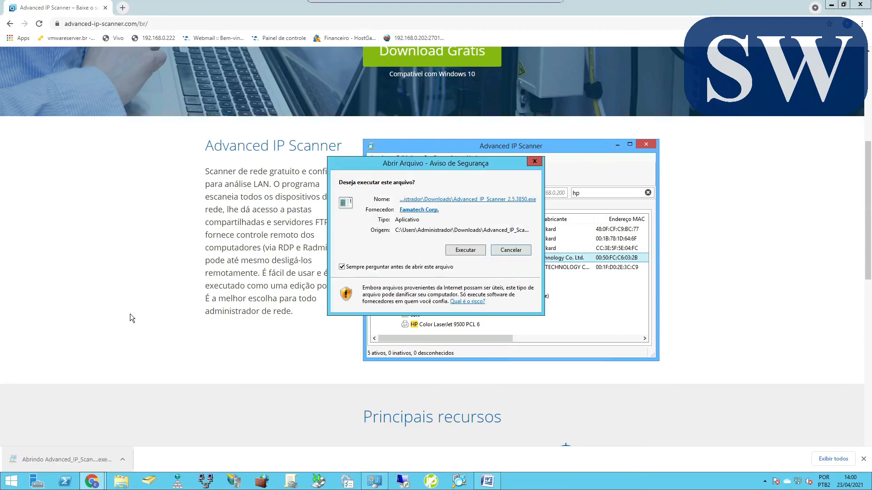
{"action": "left_click", "coordinate": [476, 250]}
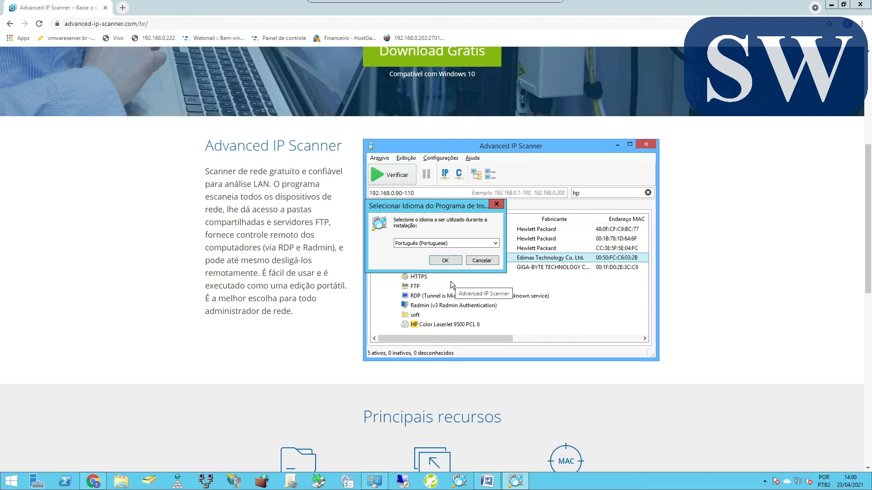
{"action": "left_click", "coordinate": [442, 260]}
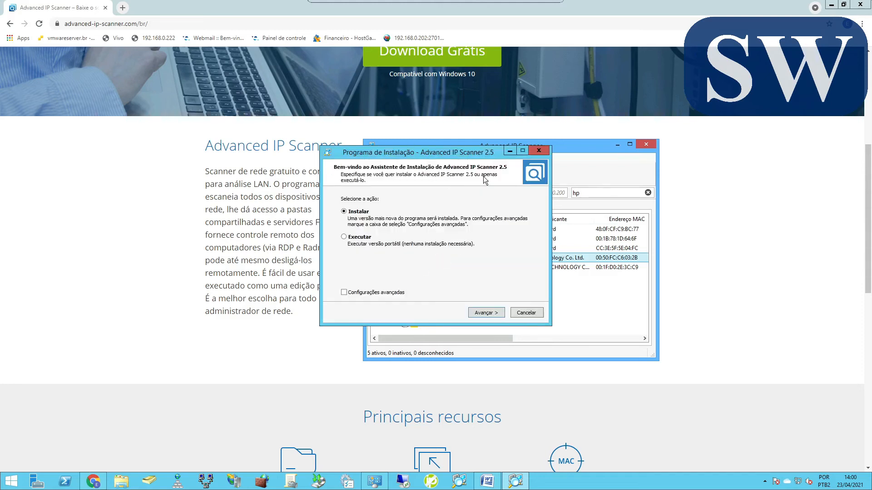
Choose the Instalar option for Advanced IP Scanner 2.5 and accept the licence agreement terms.
{"action": "left_click", "coordinate": [345, 237]}
{"action": "left_click", "coordinate": [358, 212]}
{"action": "left_click", "coordinate": [486, 313]}
{"action": "left_click", "coordinate": [344, 285]}
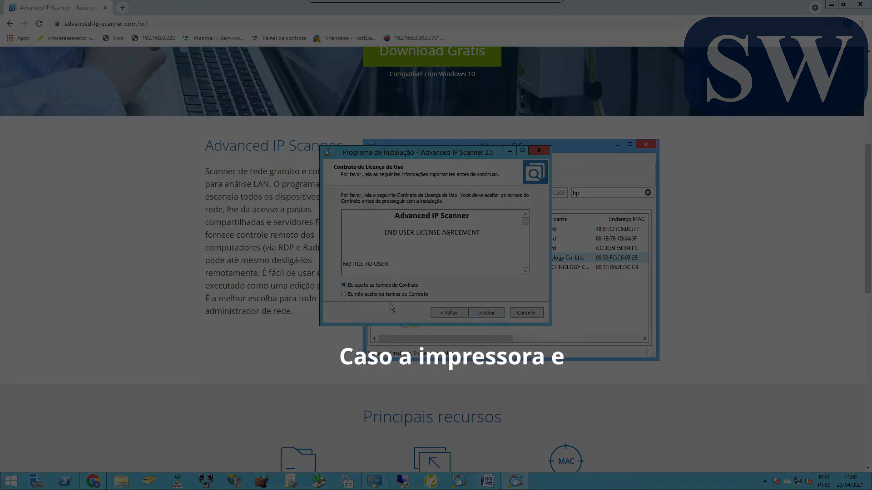
Install Advanced IP Scanner 2.5, finish the setup with Executar Advanced IP Scanner enabled and reposition the scanner window.
{"action": "left_click", "coordinate": [486, 313]}
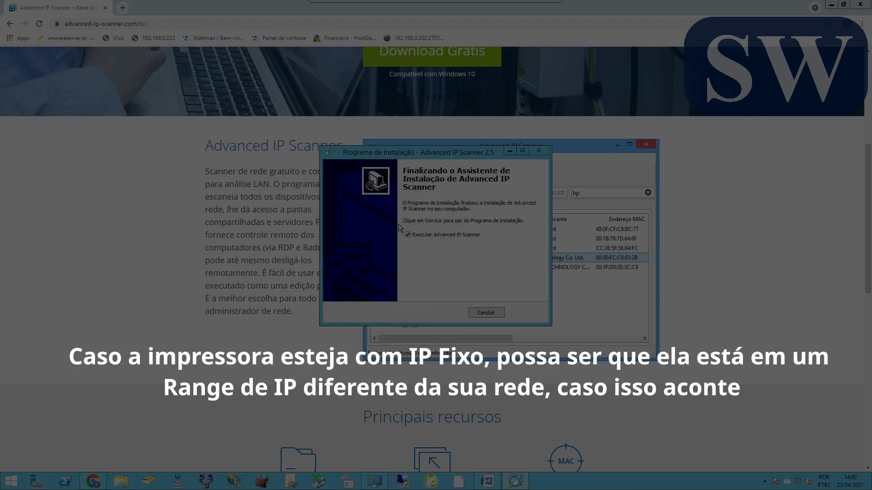
{"action": "left_click", "coordinate": [485, 313]}
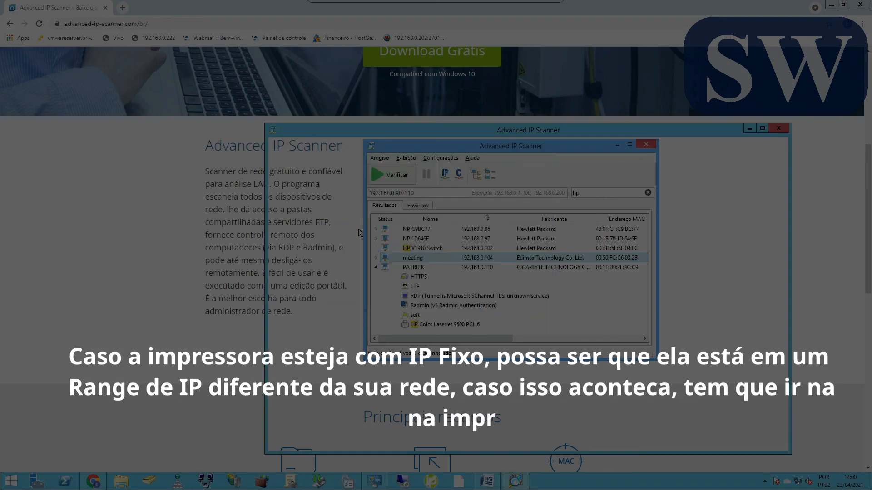
{"action": "left_click_drag", "start_coordinate": [530, 129], "coordinate": [467, 100]}
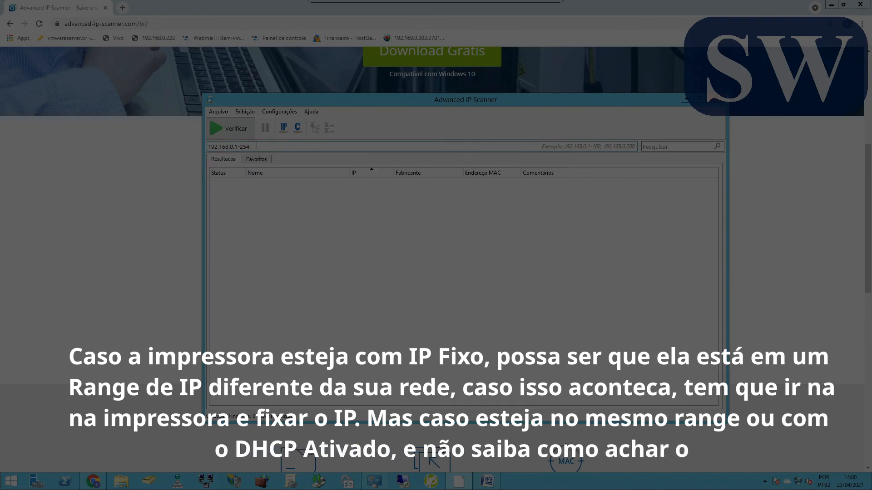
Scan the range 192.168.0.1-254, look through the Fabricante column for RICOH devices and select the one at 192.168.0.238.
{"action": "left_click", "coordinate": [235, 130]}
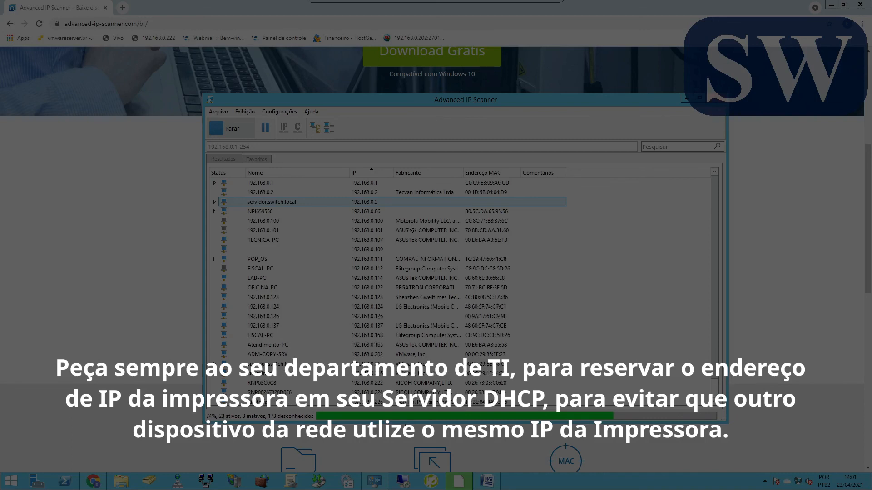
{"action": "scroll", "coordinate": [463, 307], "scroll_direction": "down", "scroll_amount": 1}
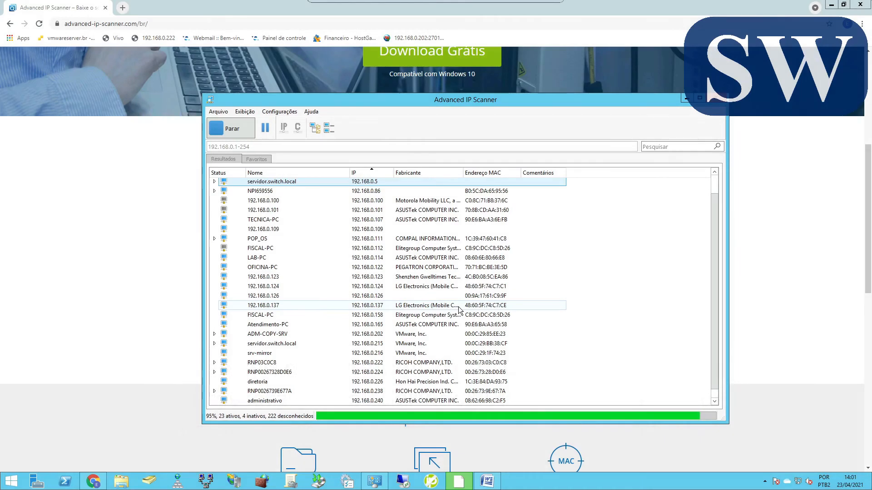
{"action": "scroll", "coordinate": [460, 309], "scroll_direction": "down", "scroll_amount": 1}
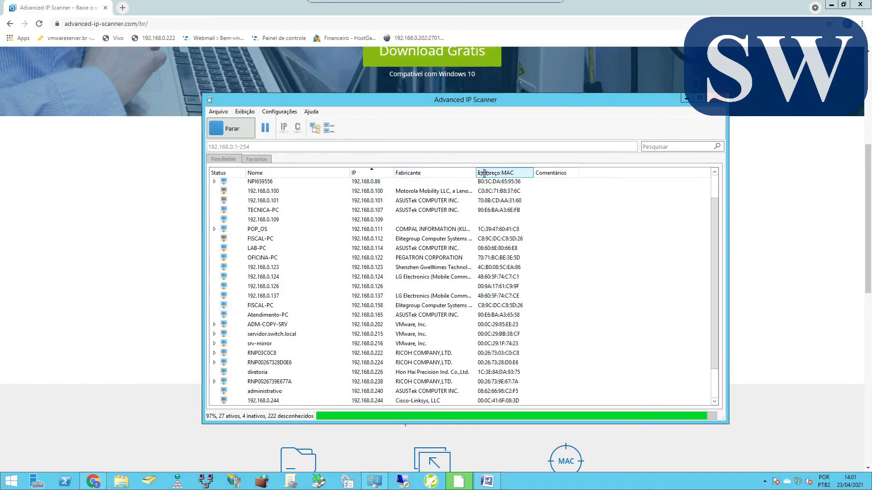
{"action": "scroll", "coordinate": [467, 261], "scroll_direction": "down", "scroll_amount": 2}
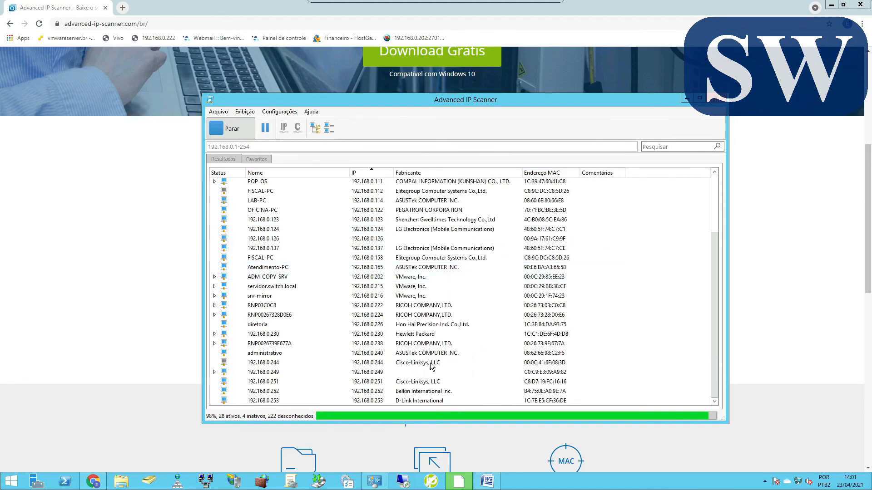
{"action": "left_click", "coordinate": [300, 341]}
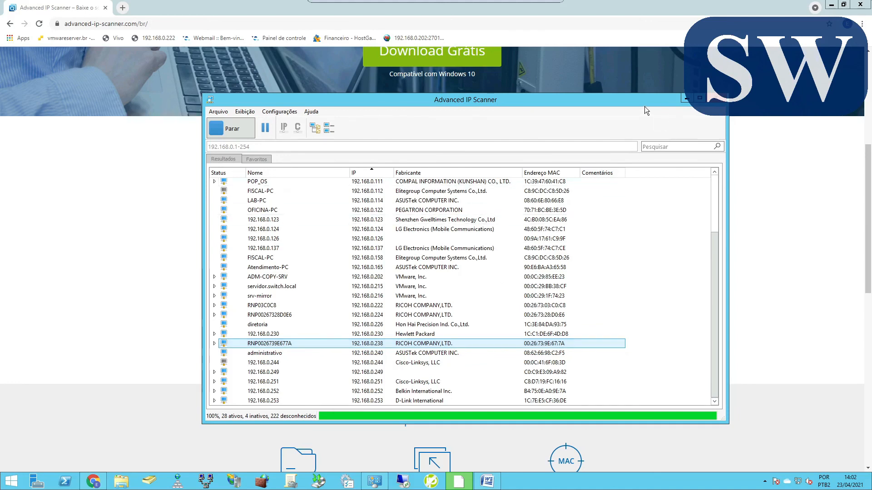
Close Advanced IP Scanner, switch to the Dispositivos e Impressoras window and minimize the remote session to the local desktop.
{"action": "left_click", "coordinate": [717, 99]}
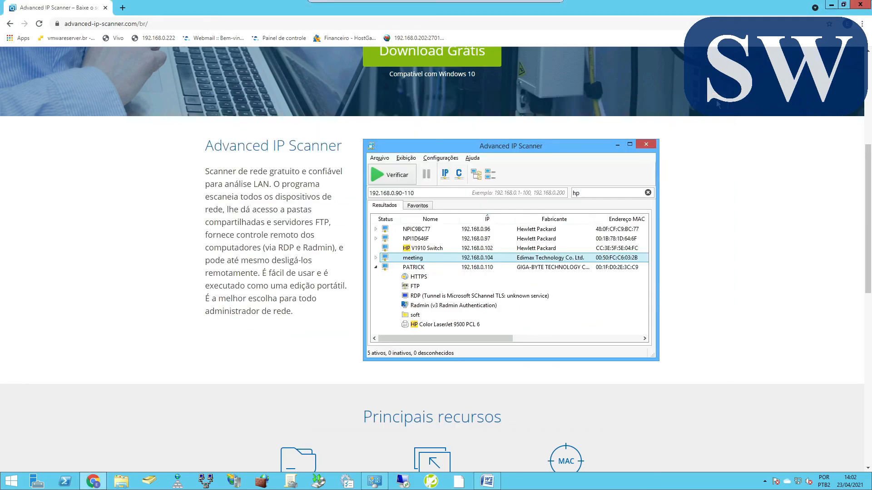
{"action": "left_click", "coordinate": [375, 480]}
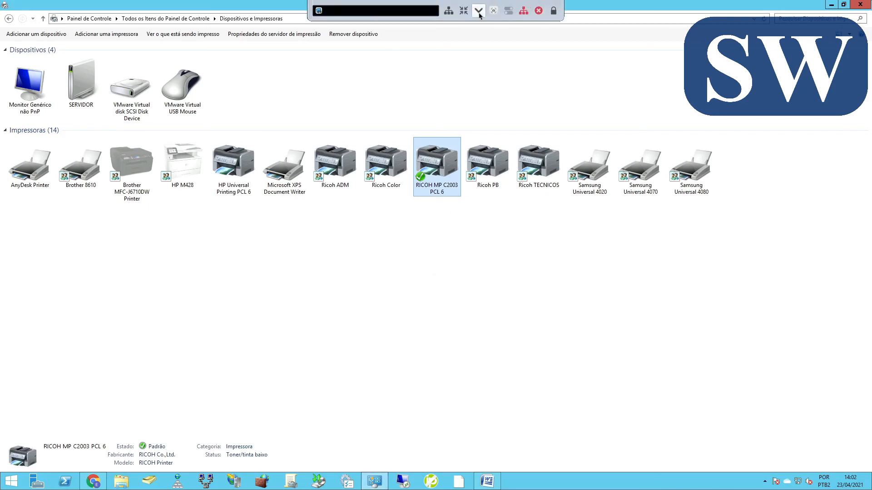
{"action": "left_click", "coordinate": [479, 12]}
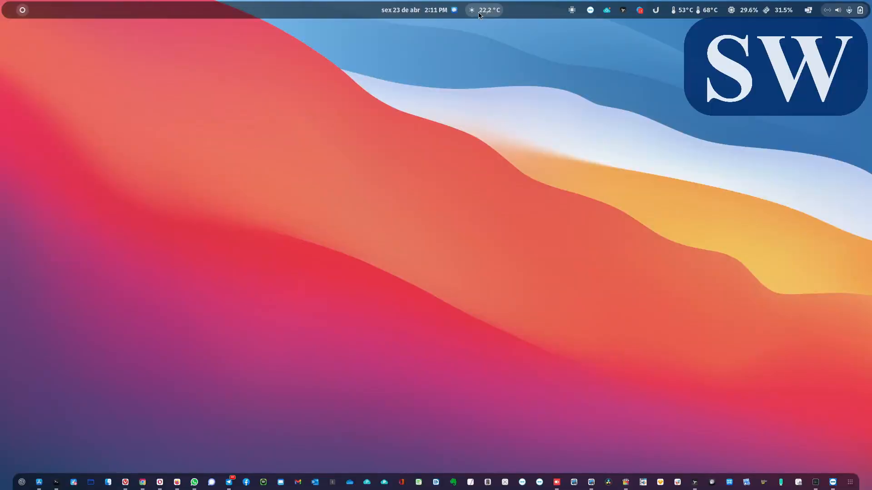